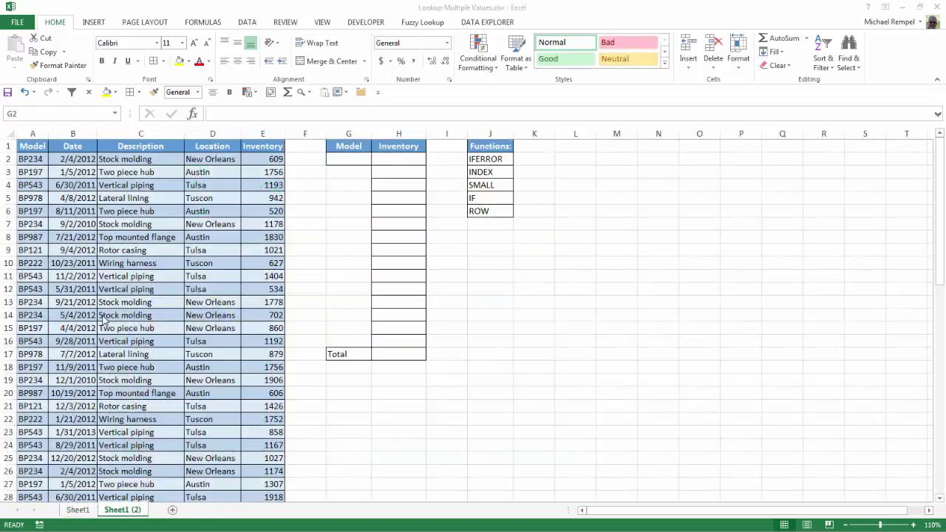
pyautogui.scroll(-11, 103, 315)
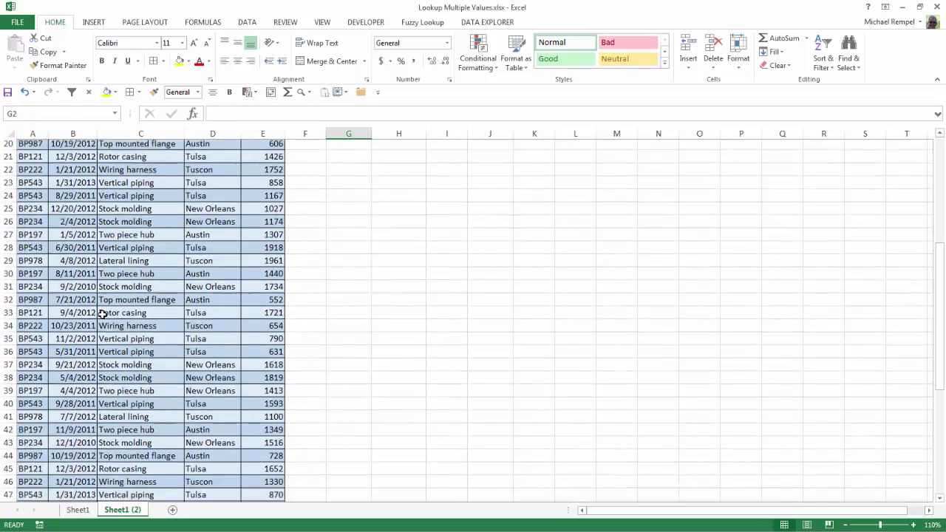
pyautogui.scroll(11, 102, 315)
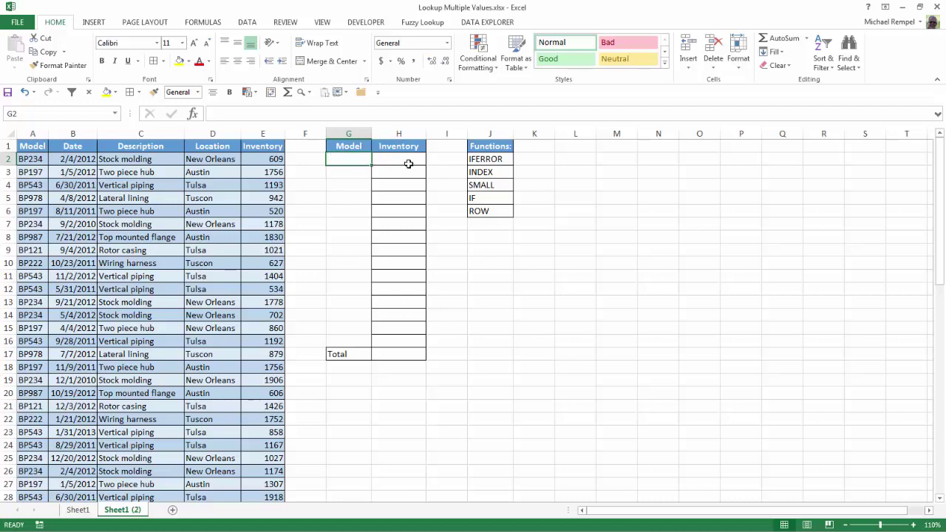
pyautogui.moveTo(408, 161)
pyautogui.mouseDown()
pyautogui.moveTo(412, 345)
pyautogui.moveTo(403, 154)
pyautogui.mouseUp()
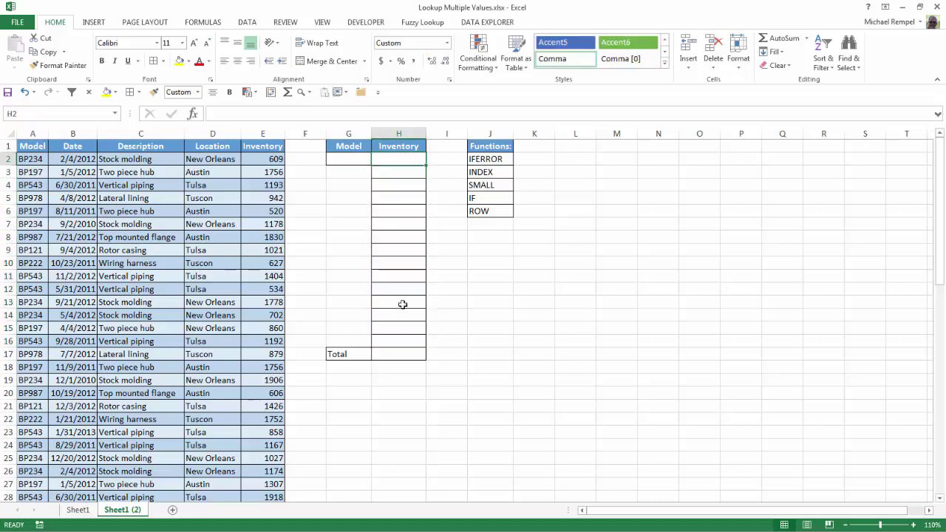
pyautogui.click(396, 352)
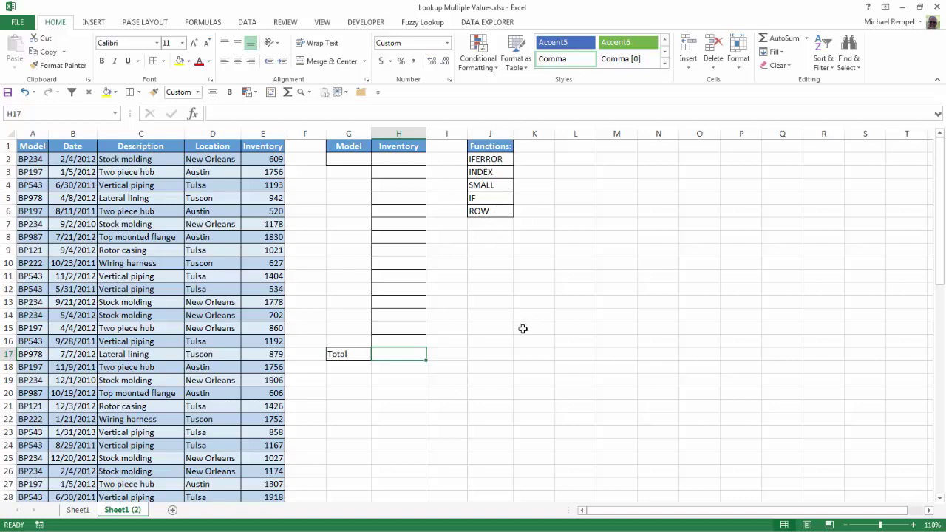
pyautogui.click(340, 161)
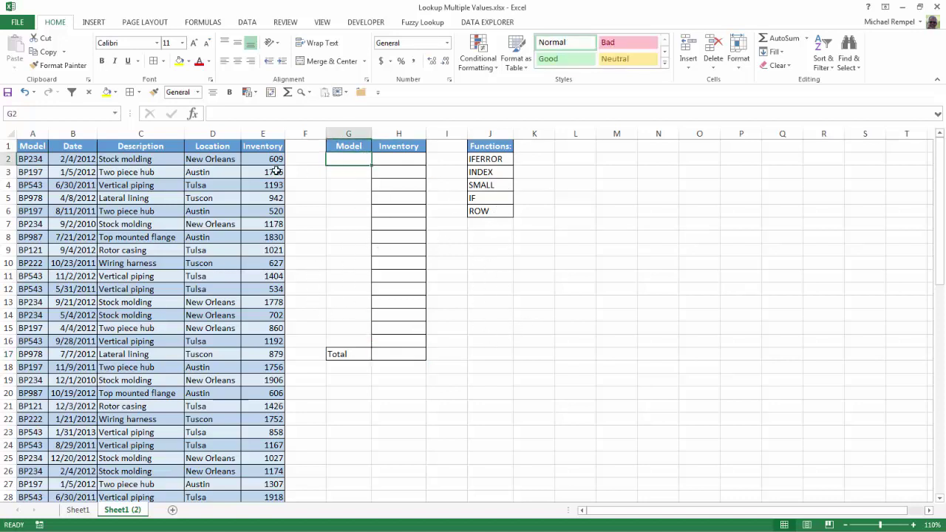
# Step: Copy all the model numbers below the Model header in column A to column N, starting at cell N2
pyautogui.click(27, 160)
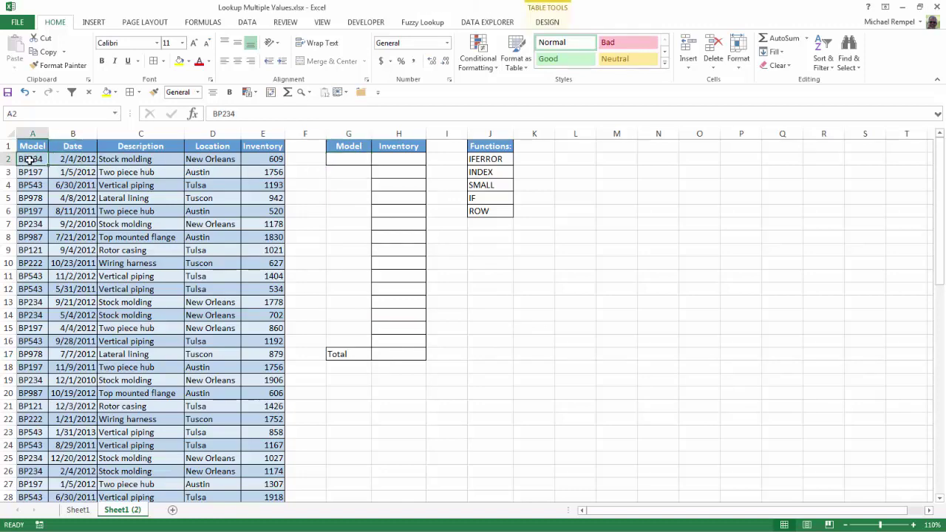
pyautogui.hotkey('ctrl', 'shift', 'Down')
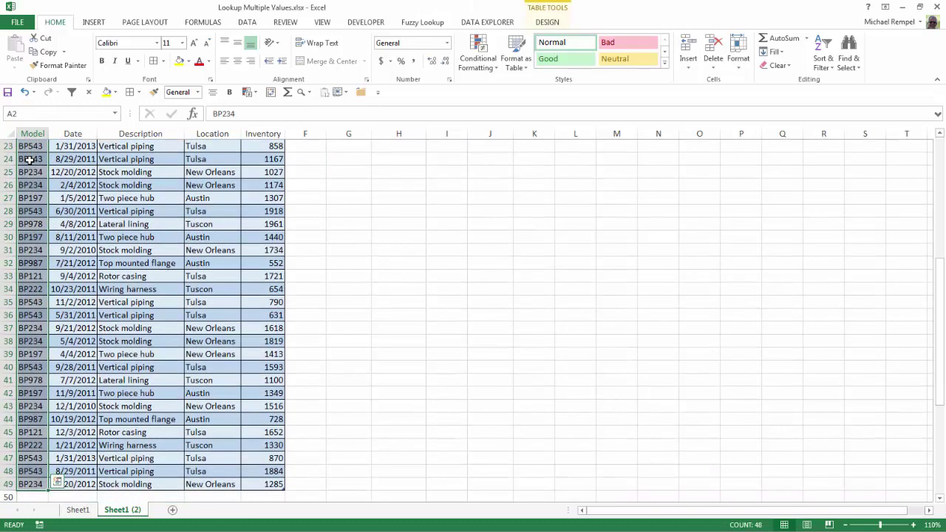
pyautogui.hotkey('ctrl', 'c')
pyautogui.scroll(7, 638, 145)
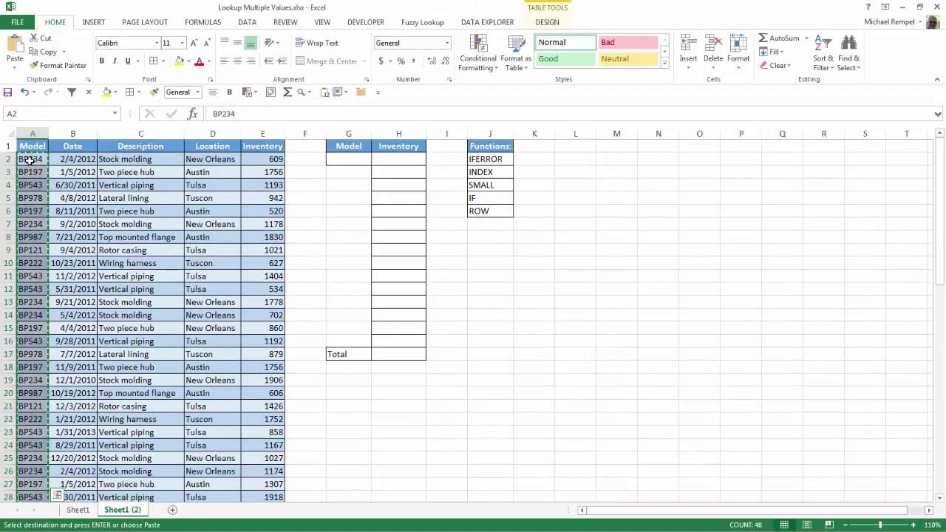
pyautogui.click(655, 160)
pyautogui.hotkey('ctrl', 'v')
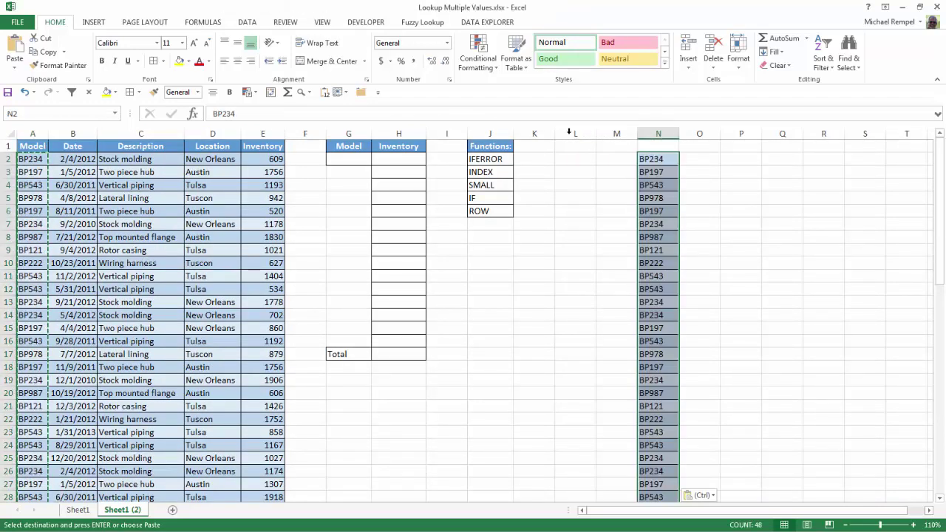
# Step: Remove the duplicates from the copied model list in column N, treating the data as having no headers
pyautogui.click(246, 21)
pyautogui.click(451, 60)
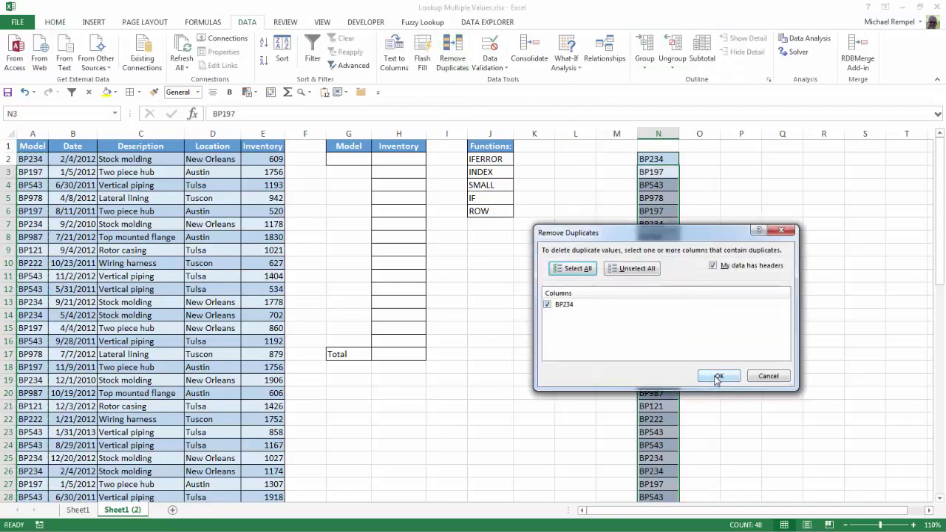
pyautogui.click(714, 266)
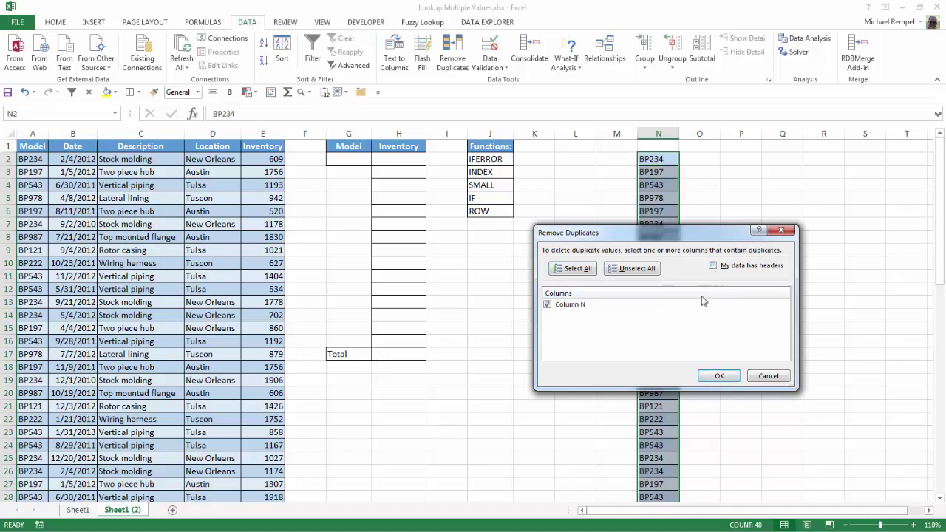
pyautogui.click(714, 377)
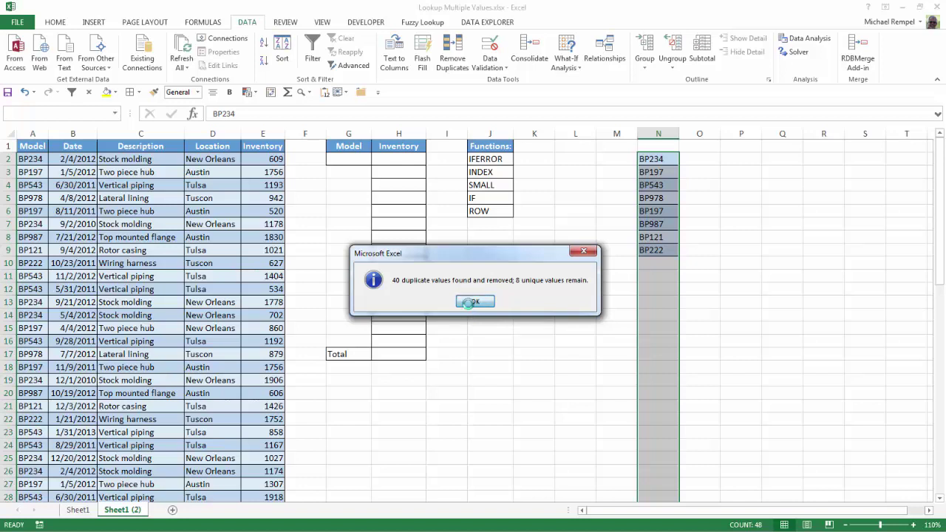
pyautogui.click(475, 302)
pyautogui.click(652, 157)
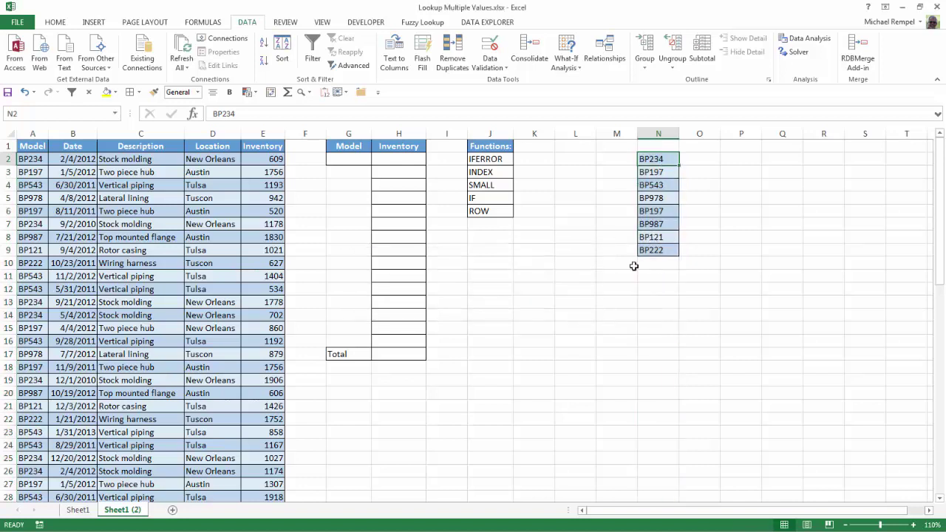
# Step: Add List data validation to cell G2 with =$N$2:$N$9 as its source and check the resulting choices
pyautogui.click(357, 158)
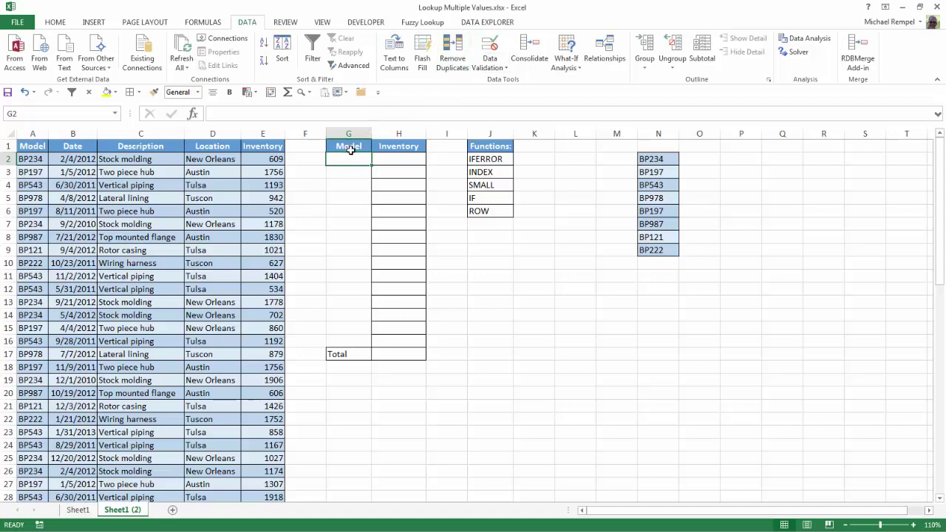
pyautogui.click(494, 50)
pyautogui.click(650, 272)
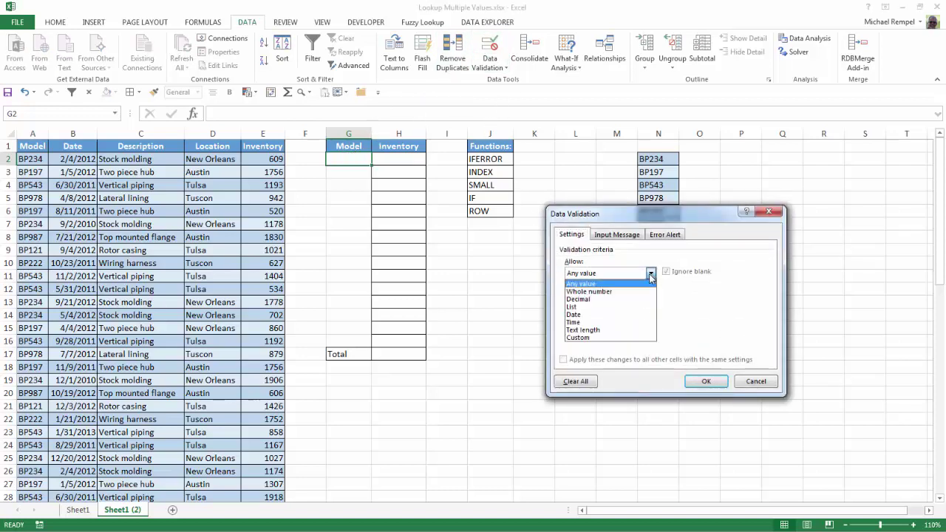
pyautogui.click(589, 308)
pyautogui.click(720, 321)
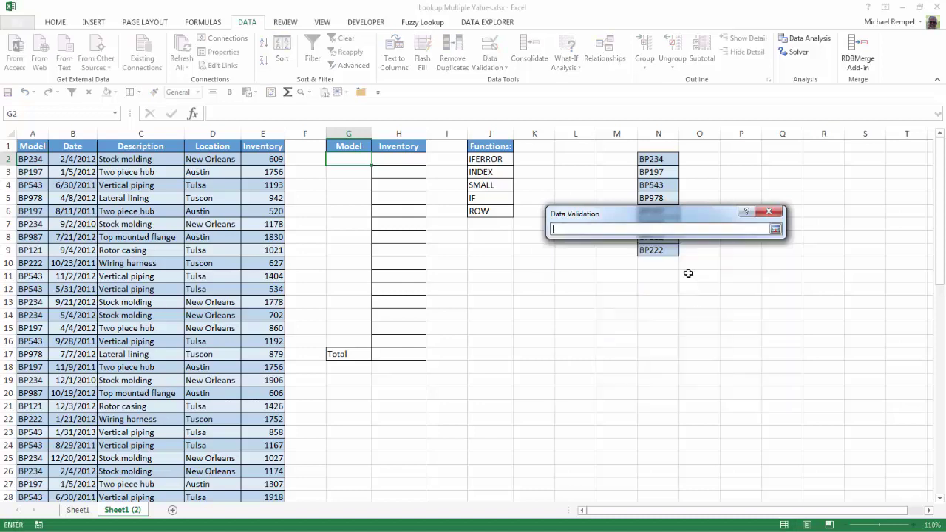
pyautogui.moveTo(636, 216); pyautogui.dragTo(411, 223)
pyautogui.moveTo(664, 158); pyautogui.dragTo(663, 249)
pyautogui.click(551, 238)
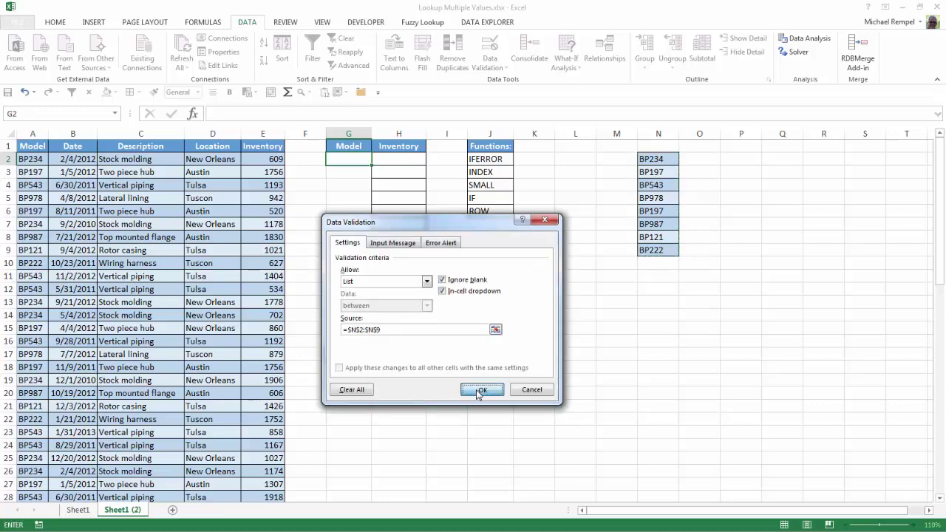
pyautogui.click(481, 388)
pyautogui.click(377, 159)
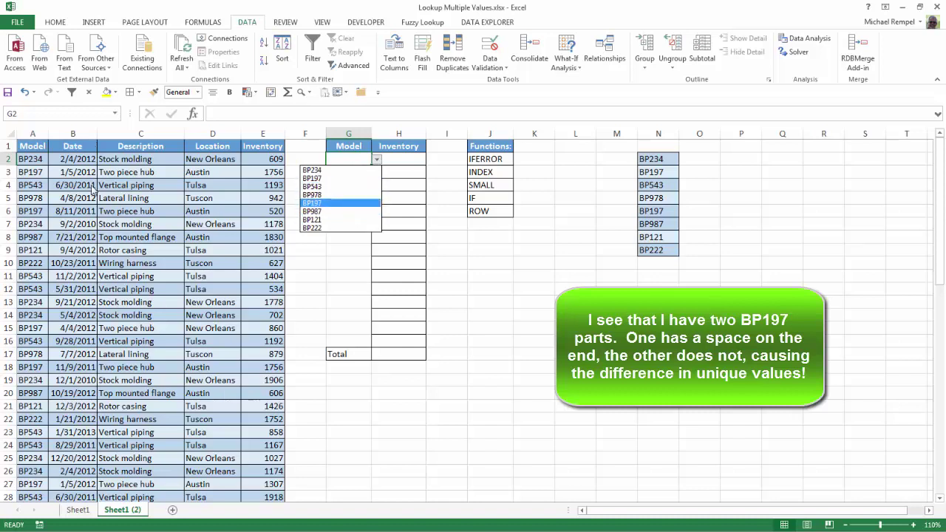
pyautogui.press('Escape')
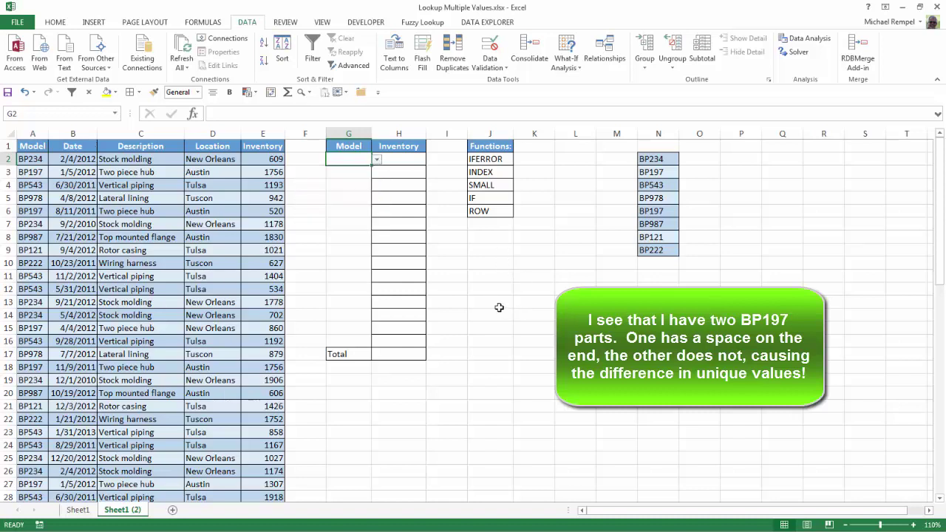
# Step: Total the Inventory output range in cell H17 with =SUM(H2:H16)
pyautogui.click(397, 354)
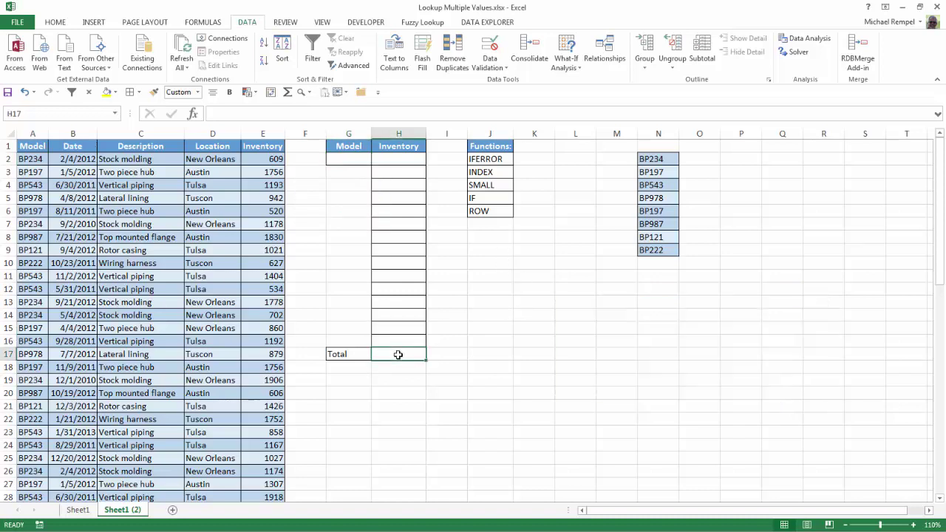
pyautogui.hotkey('alt', '=')
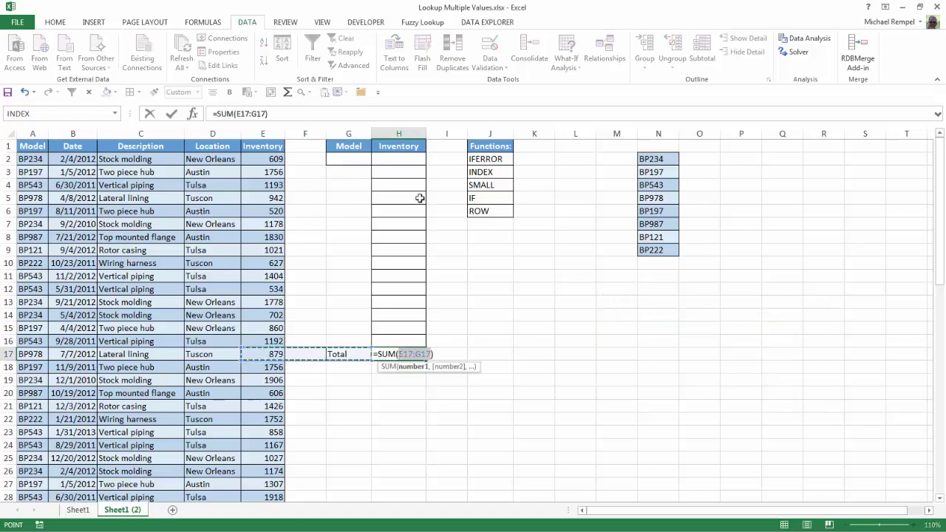
pyautogui.moveTo(398, 157); pyautogui.dragTo(391, 342)
pyautogui.press('Return')
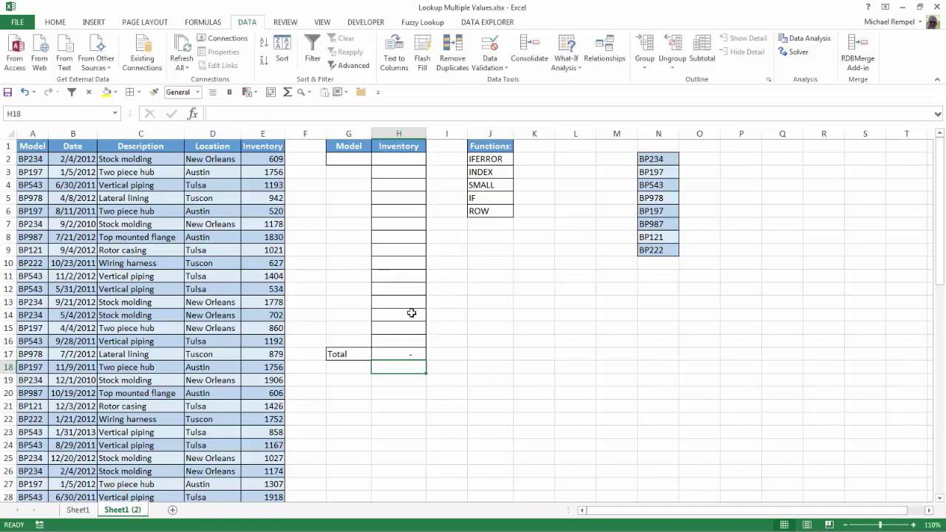
pyautogui.click(403, 356)
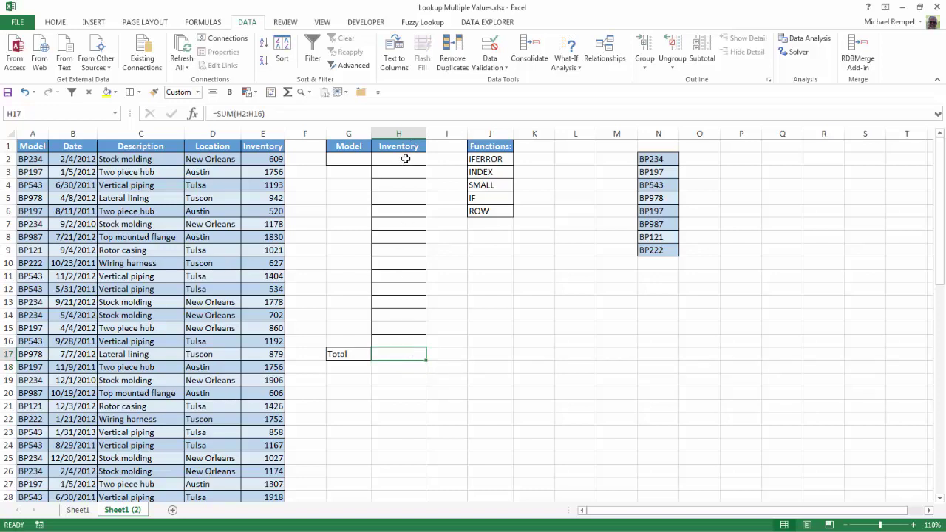
pyautogui.moveTo(405, 159); pyautogui.dragTo(409, 345)
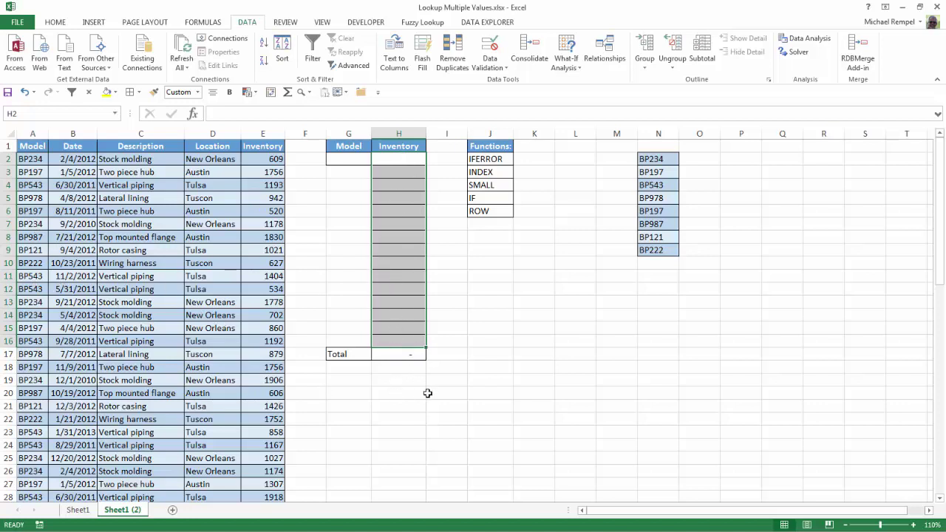
pyautogui.click(487, 295)
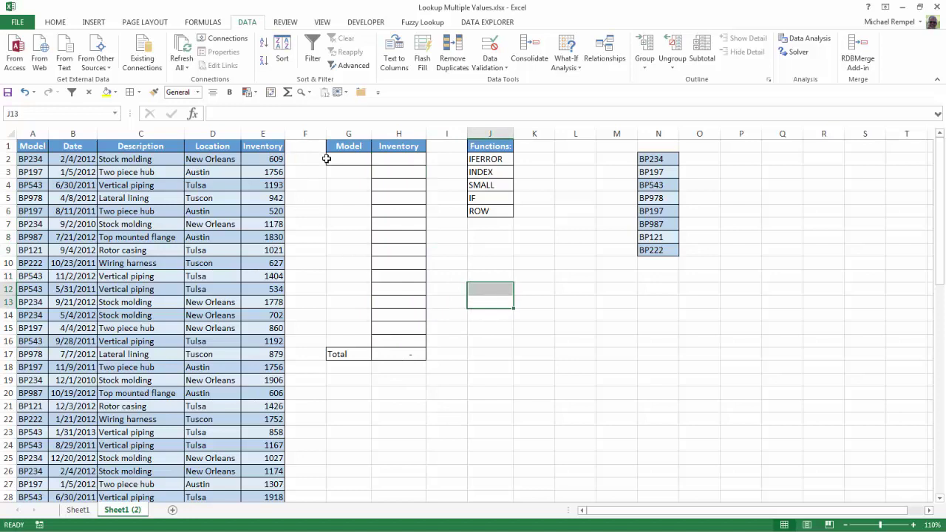
pyautogui.click(338, 159)
pyautogui.click(377, 160)
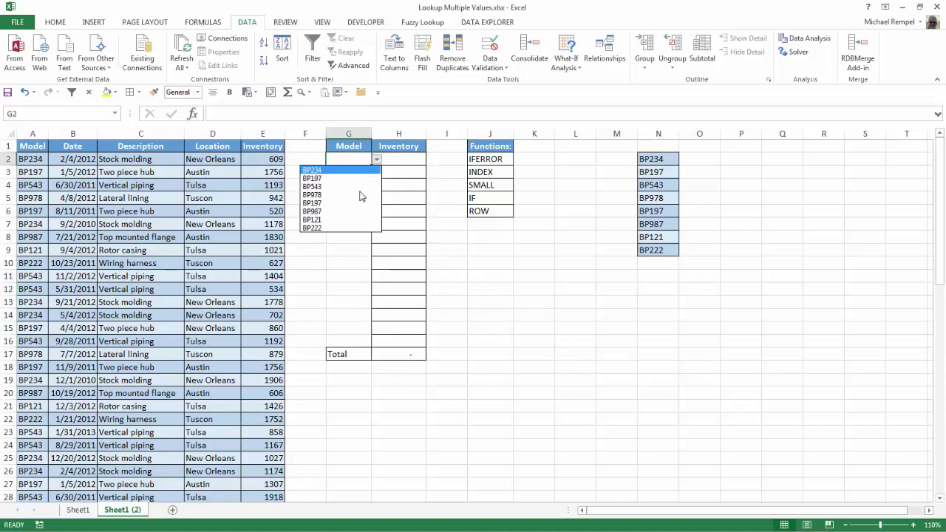
pyautogui.press('Escape')
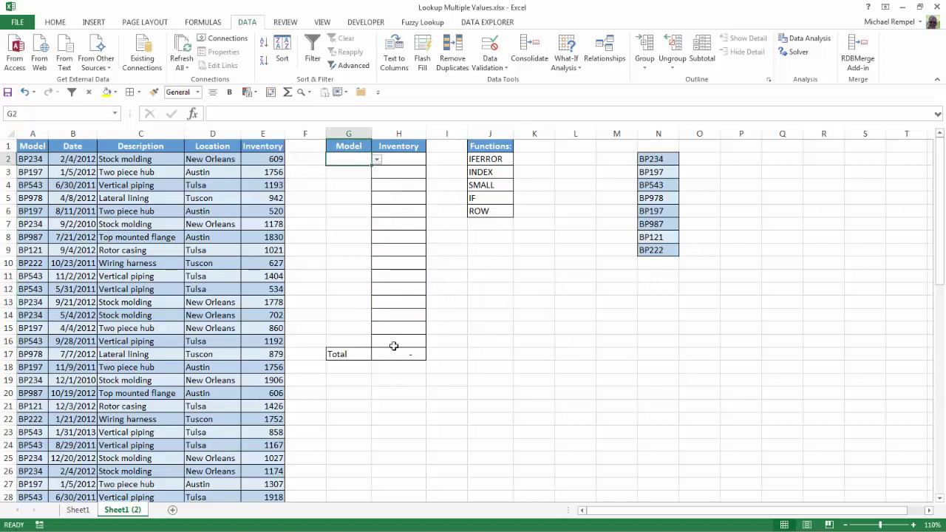
pyautogui.click(392, 353)
pyautogui.click(402, 162)
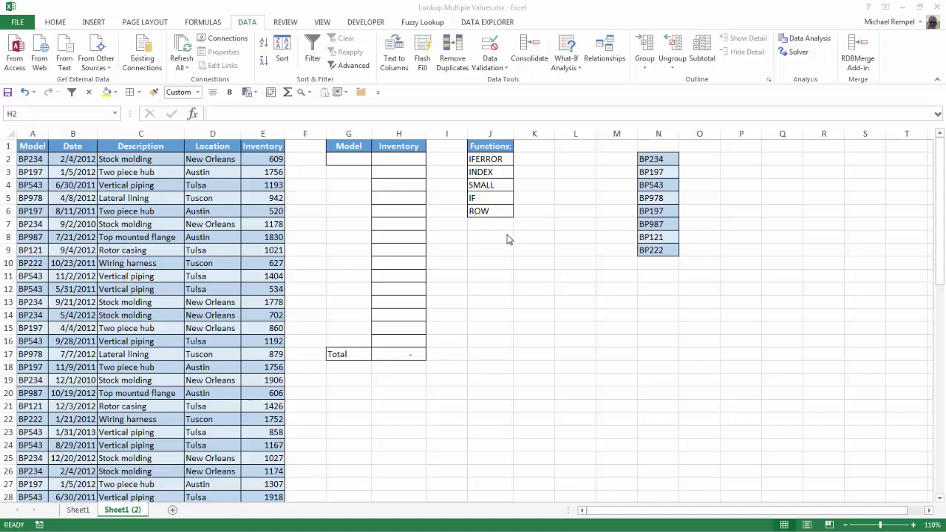
pyautogui.click(408, 157)
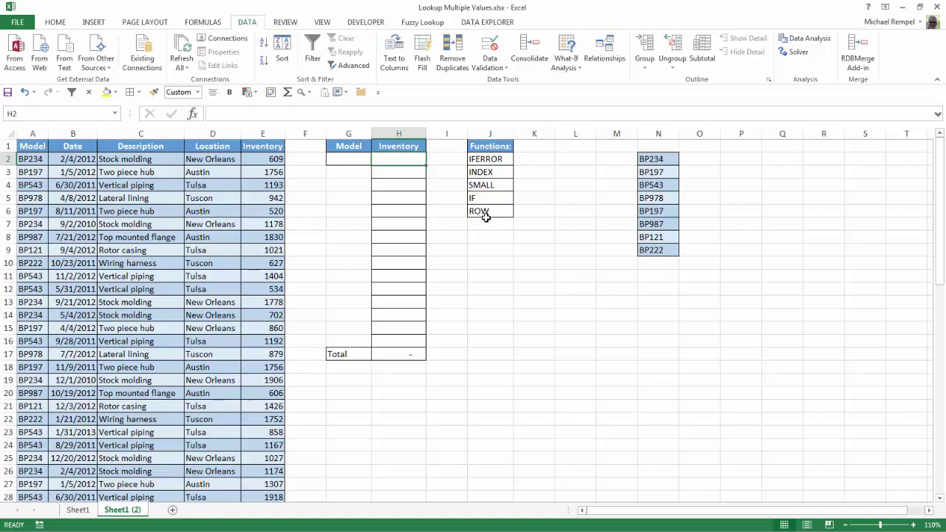
# Step: Choose BP234 as the model in cell G2
pyautogui.press('Left')
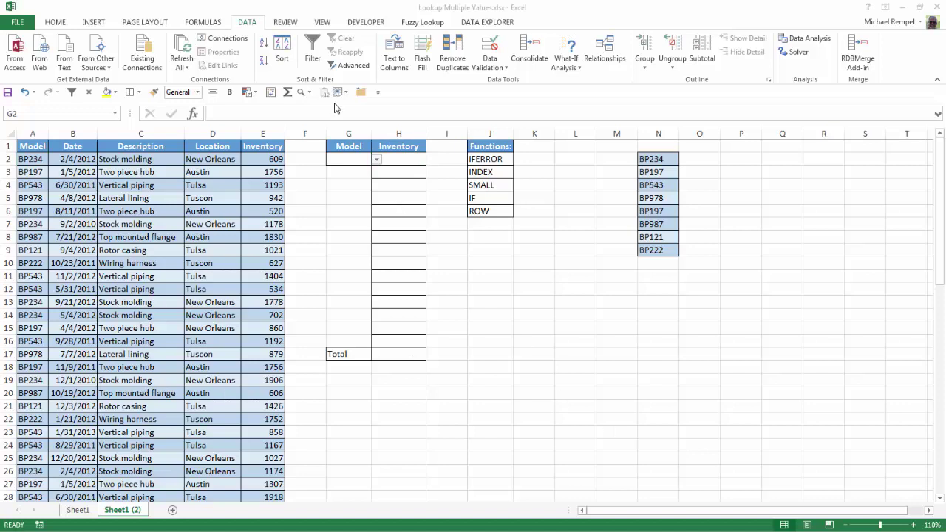
pyautogui.click(376, 164)
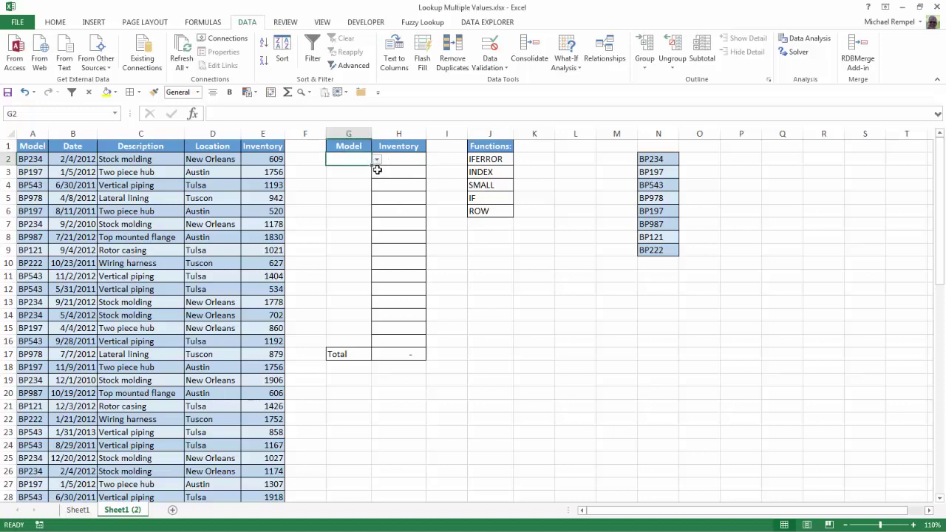
pyautogui.click(378, 159)
pyautogui.click(329, 199)
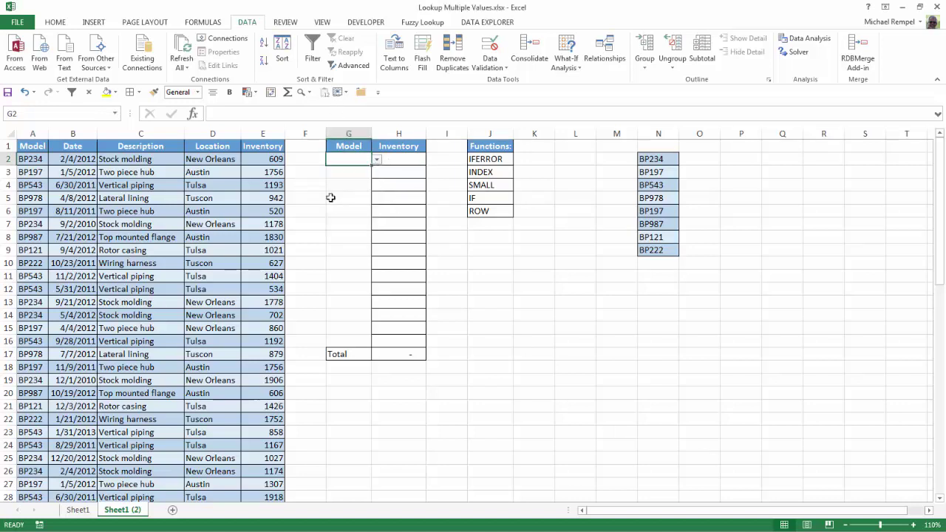
pyautogui.click(376, 160)
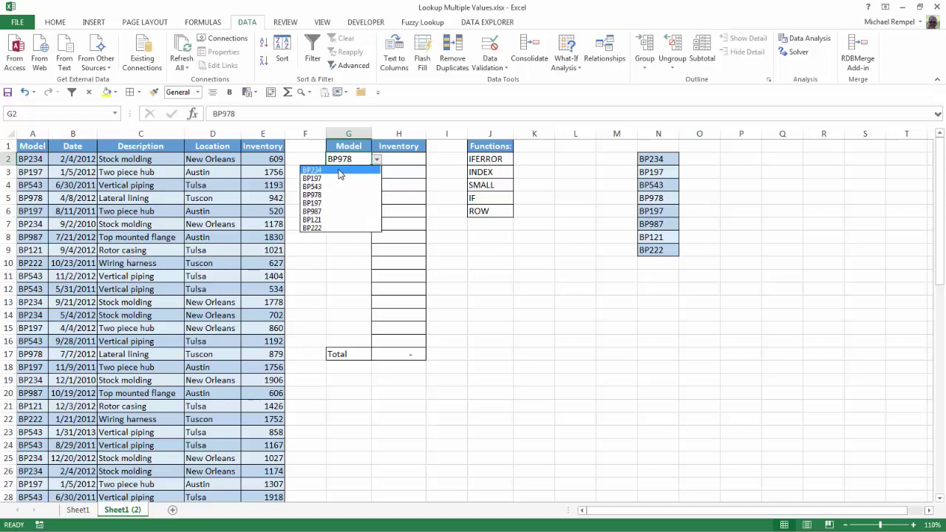
pyautogui.click(338, 171)
# Step: Start an INDEX formula in cell H2 with the table's whole Inventory column, BP_Inv[Inventory], as its array
pyautogui.click(408, 159)
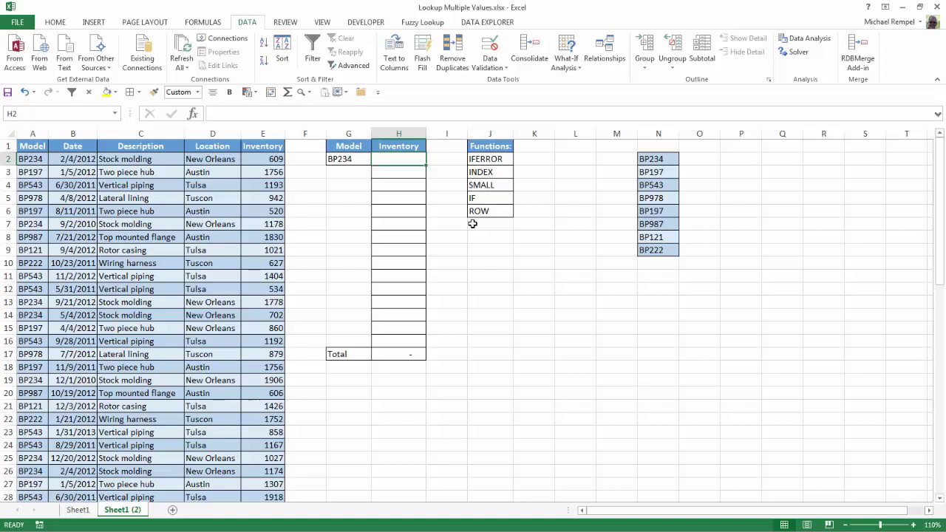
pyautogui.write('=')
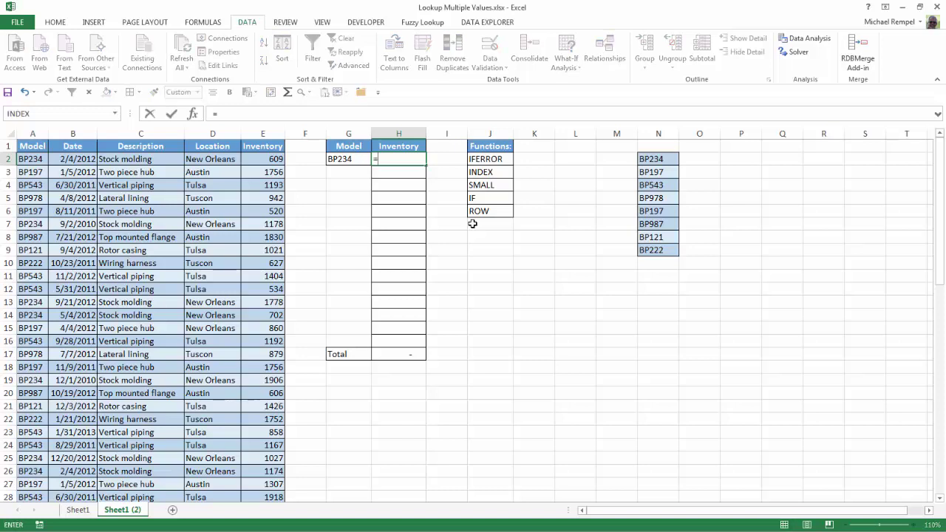
pyautogui.write('ind')
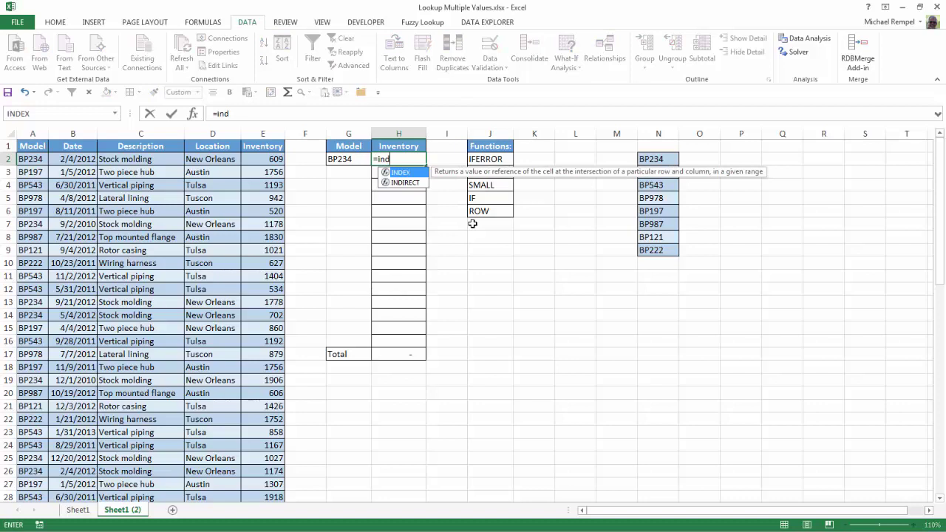
pyautogui.press('Tab')
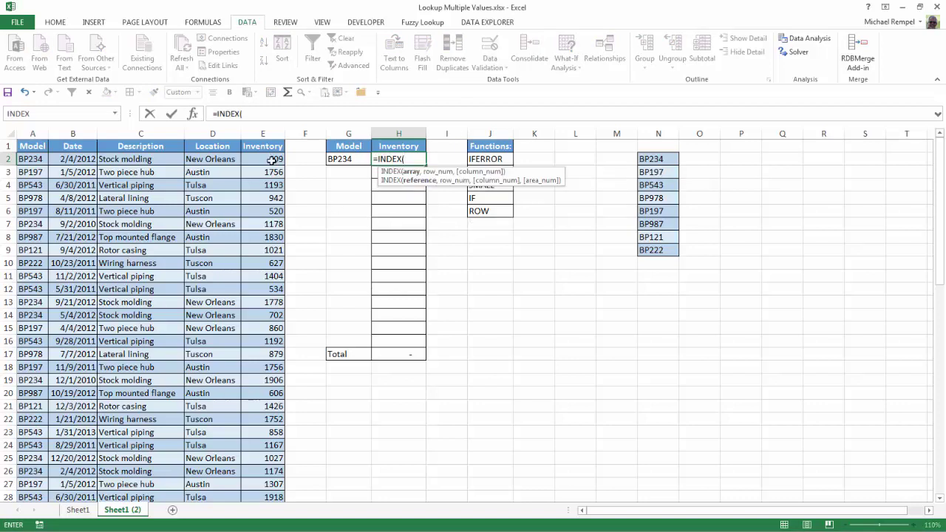
pyautogui.click(270, 158)
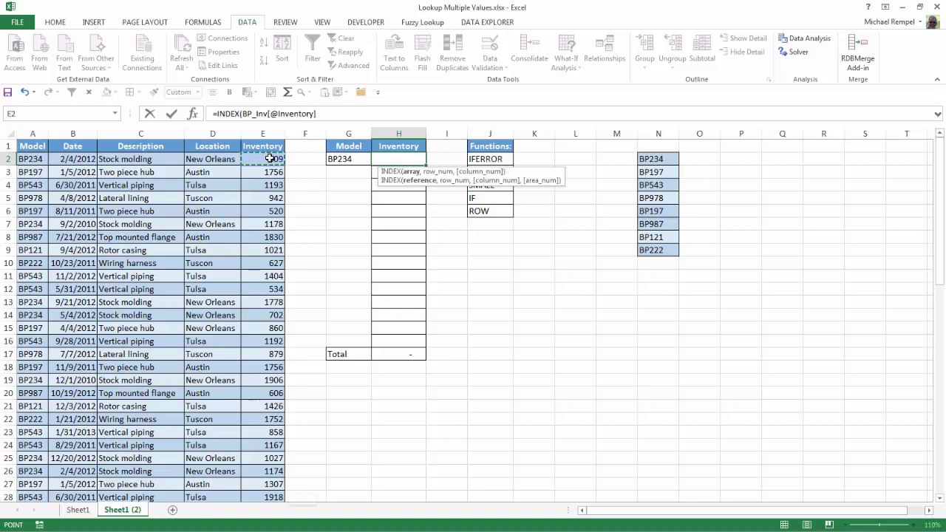
pyautogui.hotkey('ctrl', 'shift', 'Down')
pyautogui.scroll(7, 269, 158)
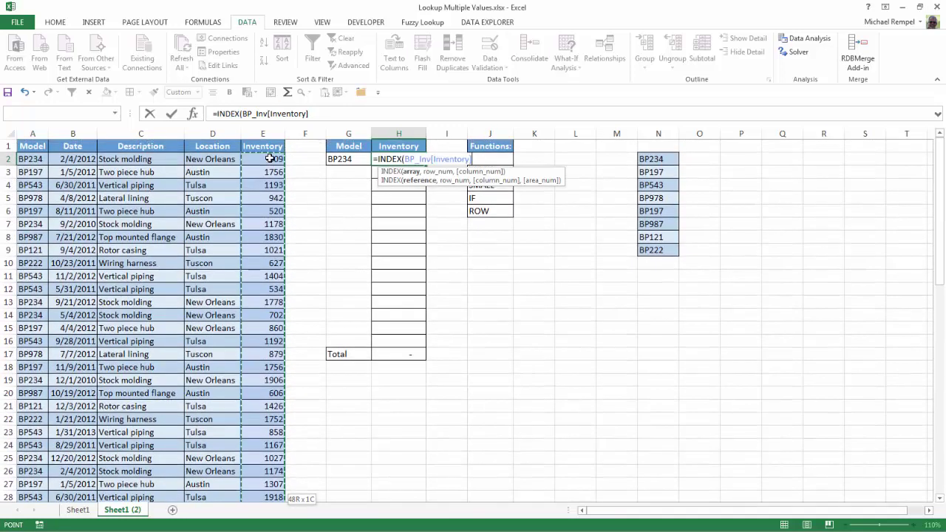
pyautogui.write(',')
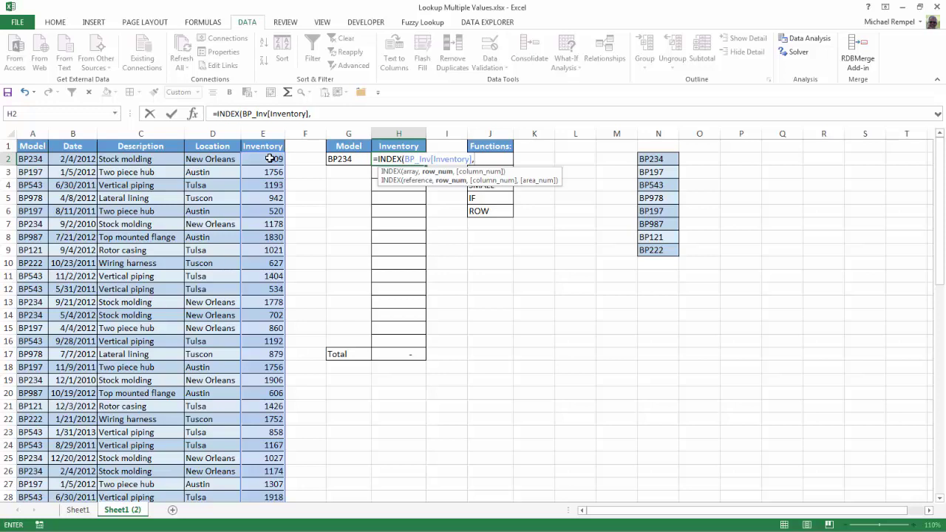
# Step: Nest SMALL and IF as the INDEX row number, with $G$2=BP_Inv[Model] as the logical test
pyautogui.write('small')
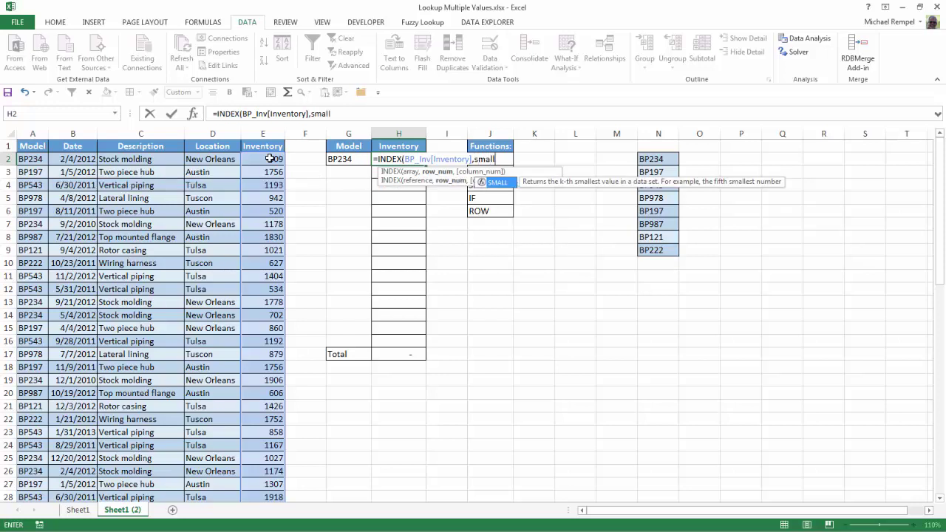
pyautogui.press('Tab')
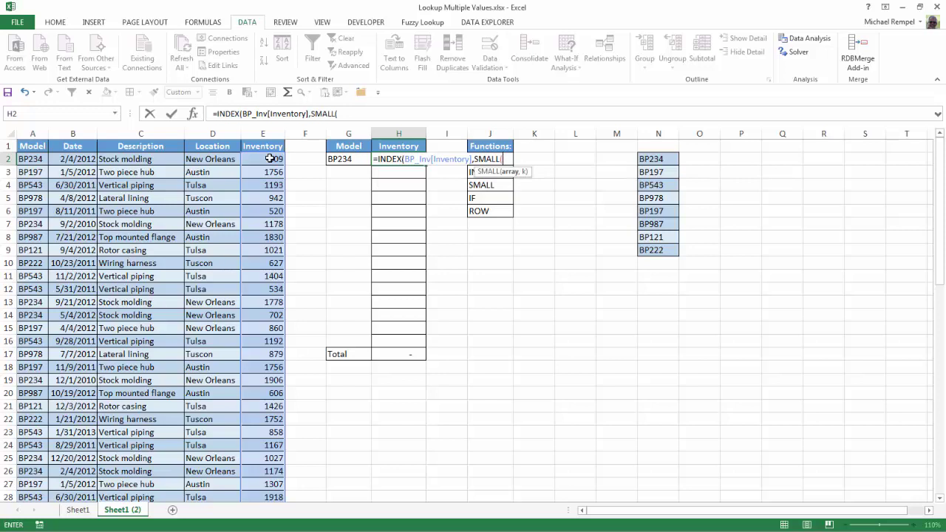
pyautogui.write('if')
pyautogui.press('Tab')
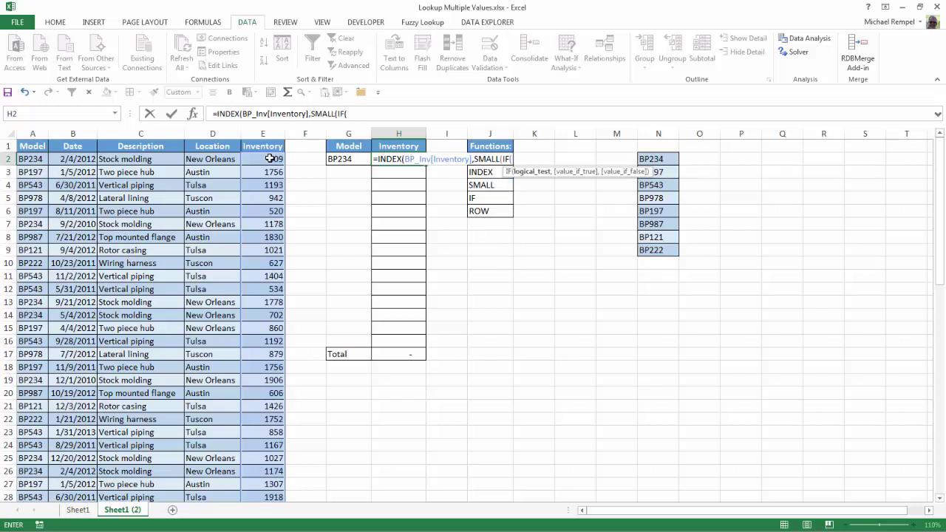
pyautogui.click(340, 159)
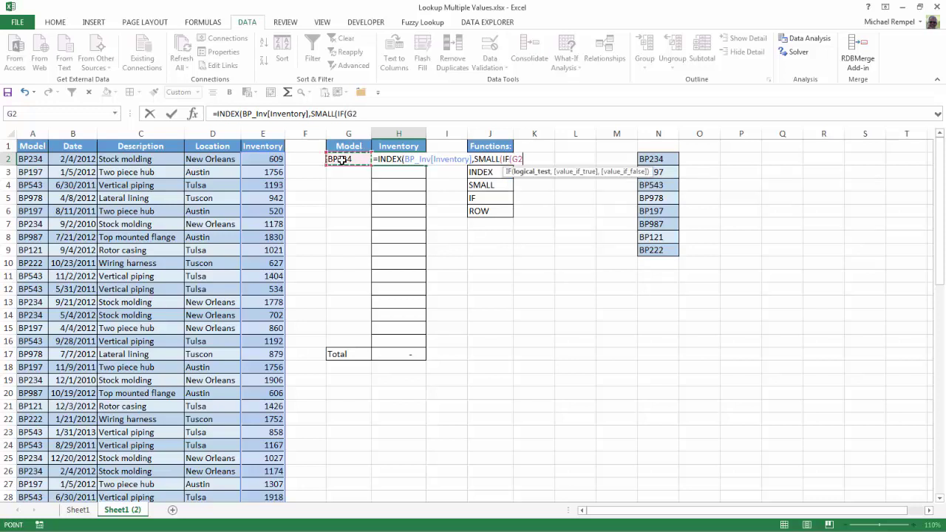
pyautogui.press('F4')
pyautogui.write('=')
pyautogui.click(33, 159)
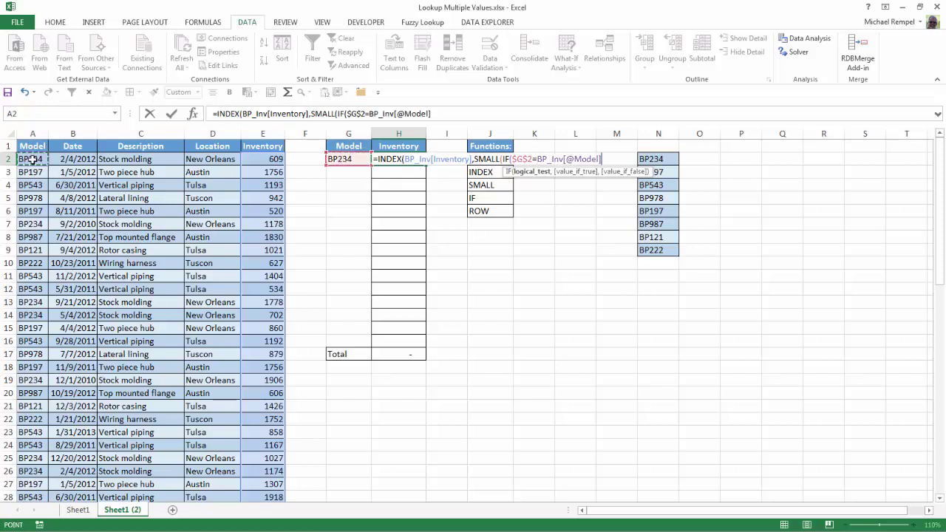
pyautogui.hotkey('ctrl', 'shift', 'Down')
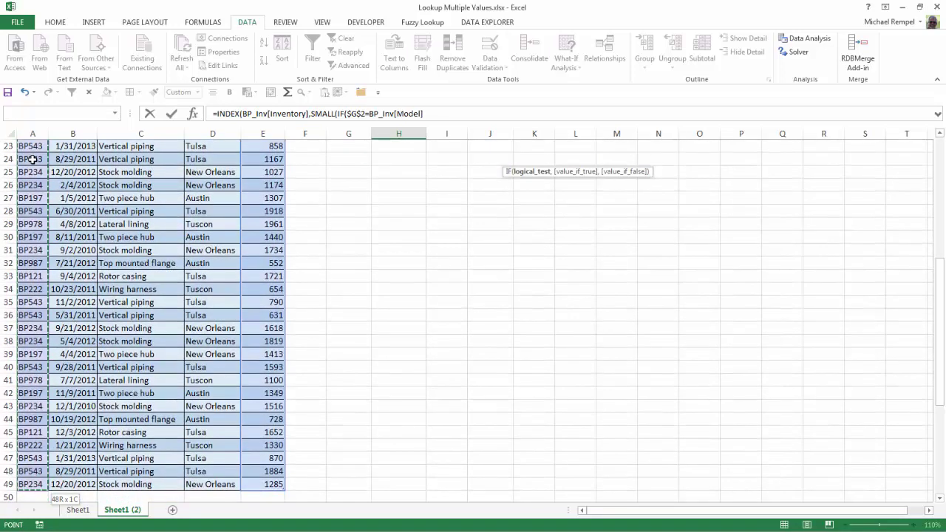
pyautogui.scroll(8, 33, 159)
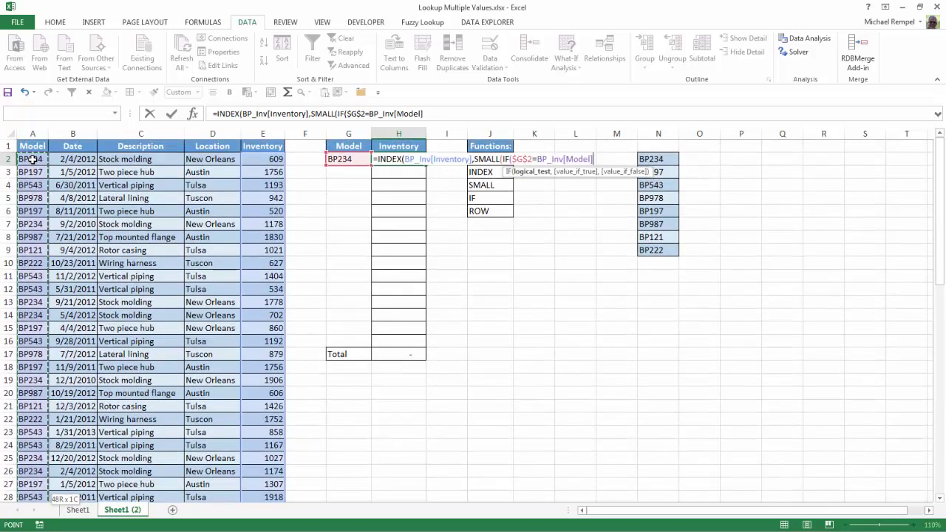
# Step: Add ROW(BP_Inv[Model])-1 as the IF function's value if true and close the IF
pyautogui.write(',row')
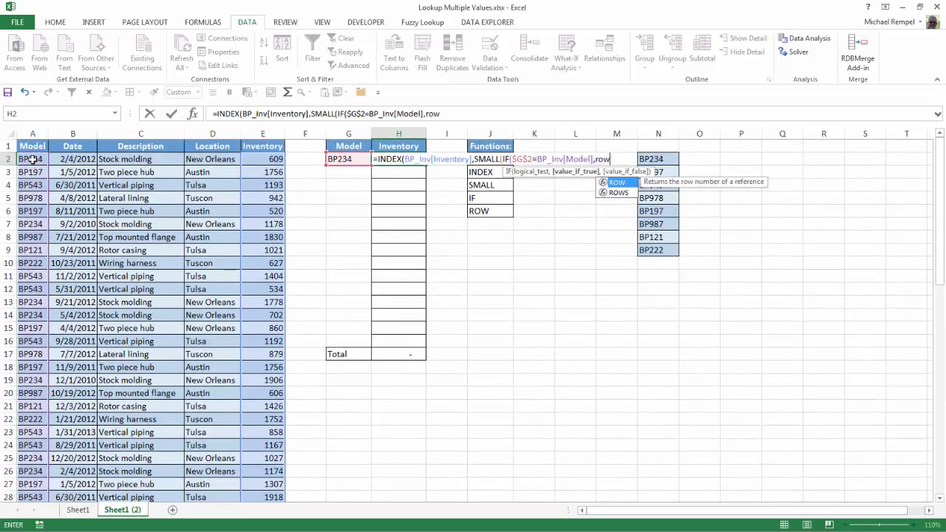
pyautogui.press('Tab')
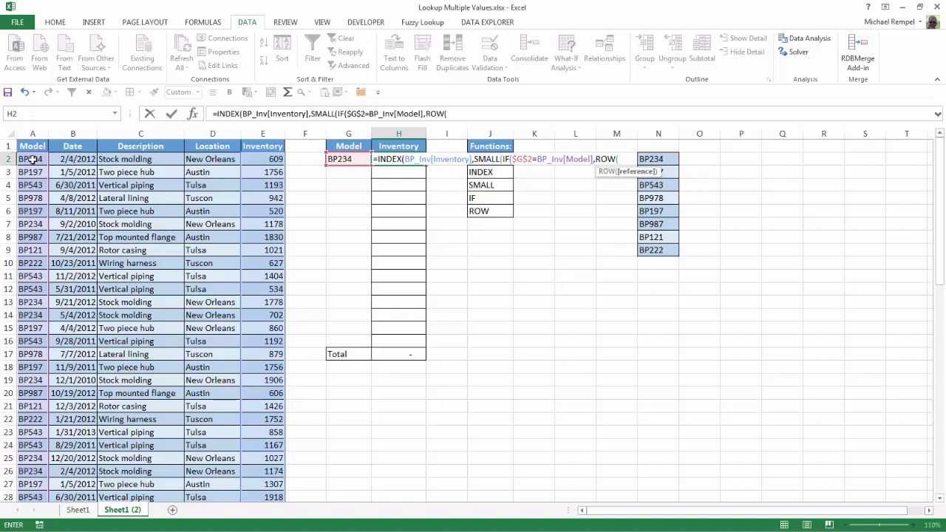
pyautogui.click(34, 158)
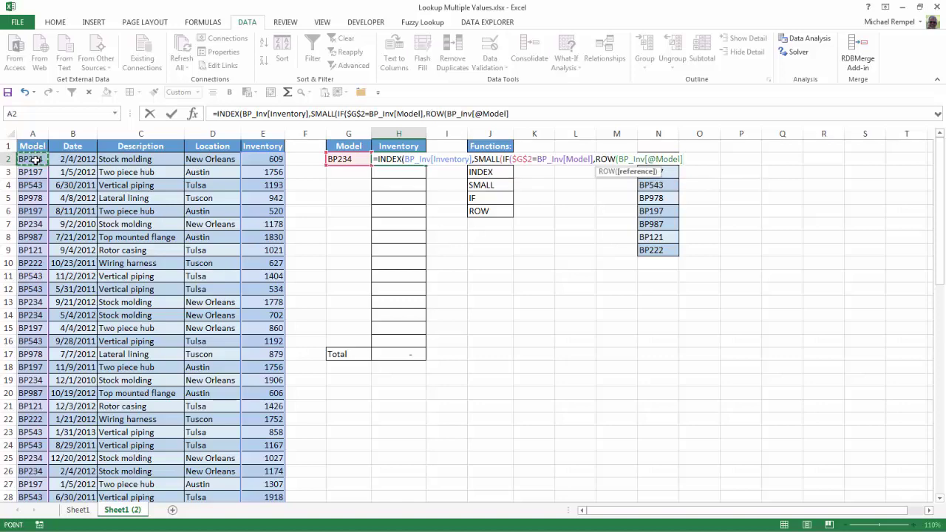
pyautogui.hotkey('ctrl', 'shift', 'Down')
pyautogui.hotkey('ctrl', 'BackSpace')
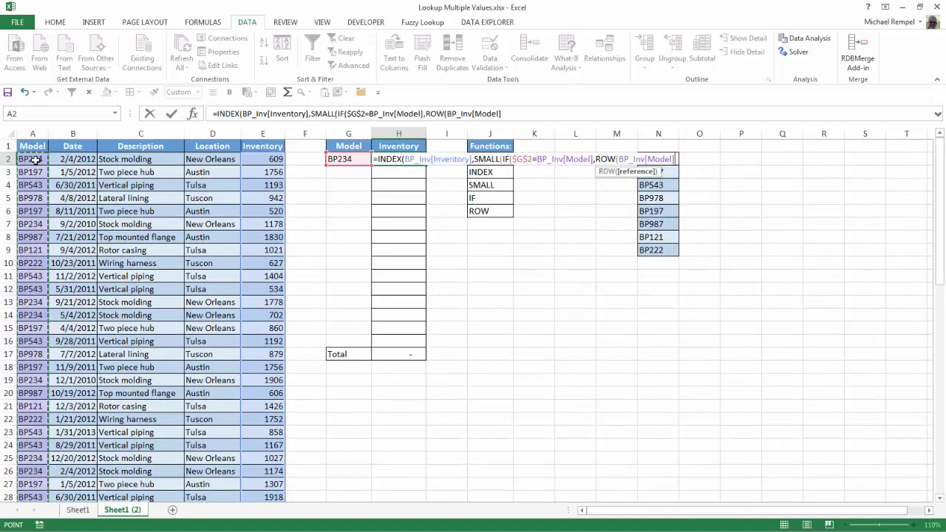
pyautogui.write(')')
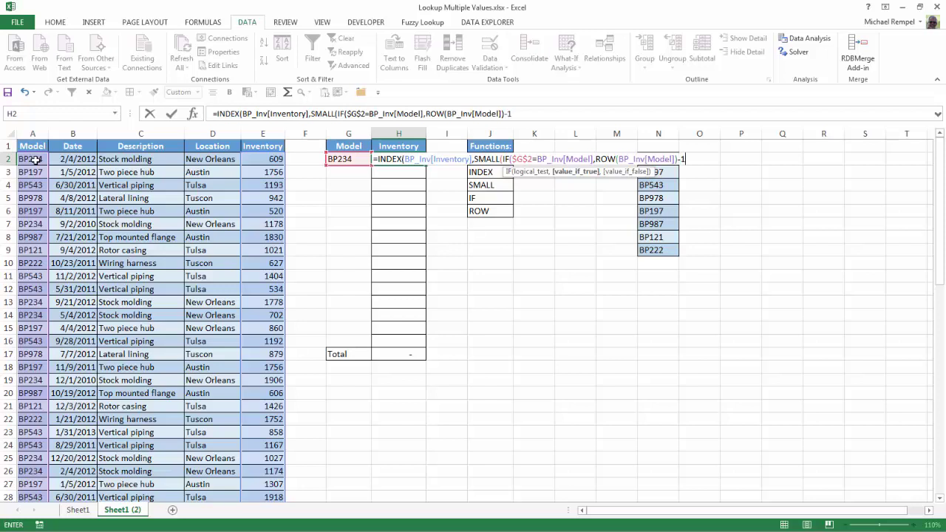
pyautogui.write('-1),')
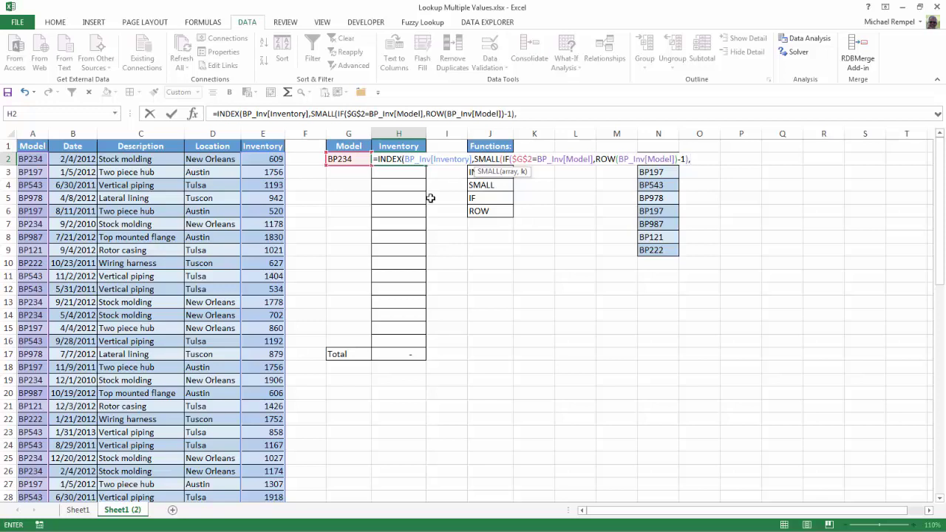
# Step: Use ROW(A1) as the k argument of SMALL, close the remaining parentheses and enter the H2 formula as an array formula
pyautogui.write('row')
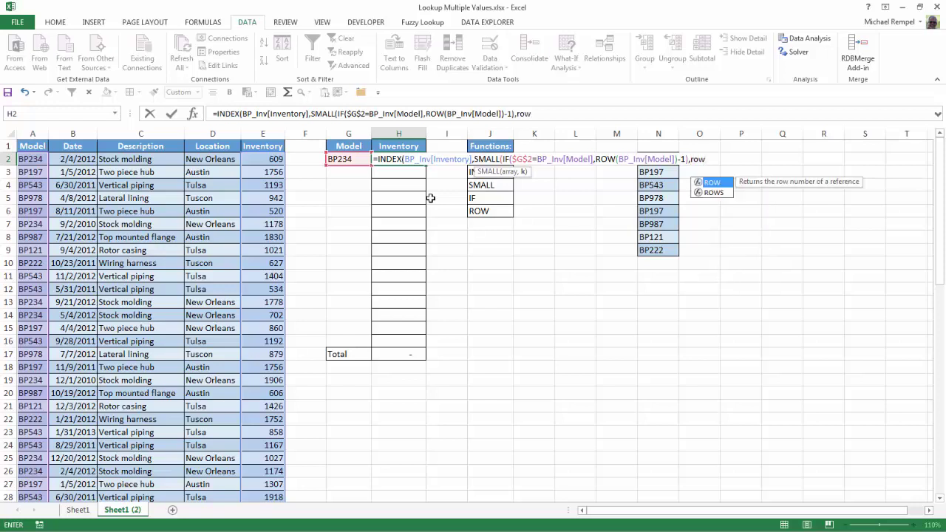
pyautogui.press('Tab')
pyautogui.write('a1)')
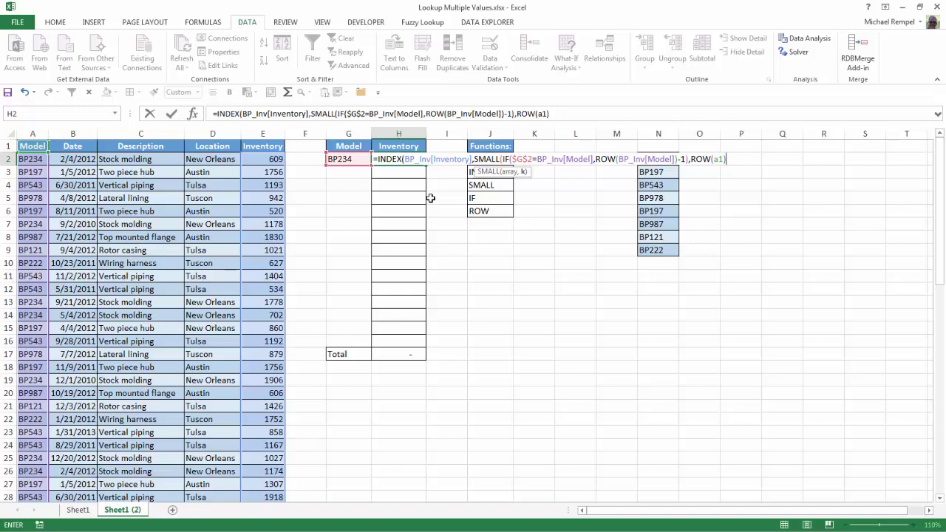
pyautogui.write(')')
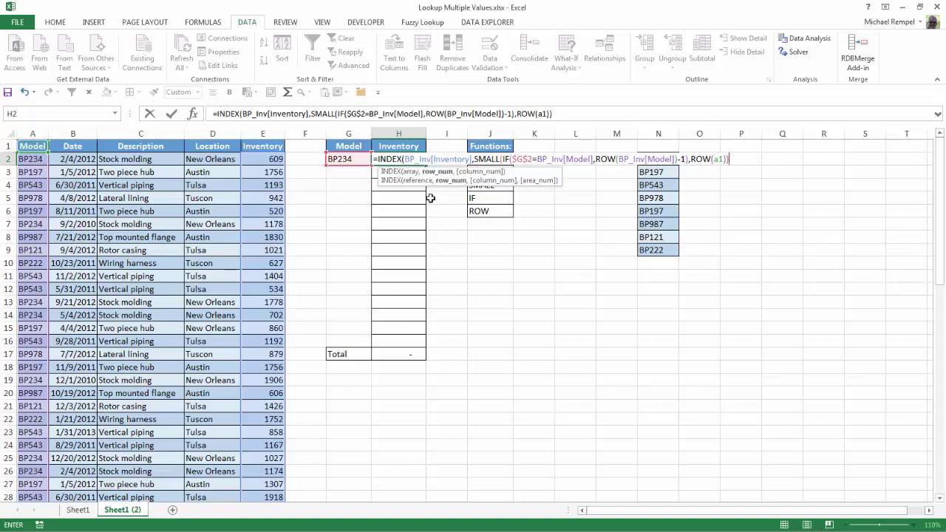
pyautogui.write(')')
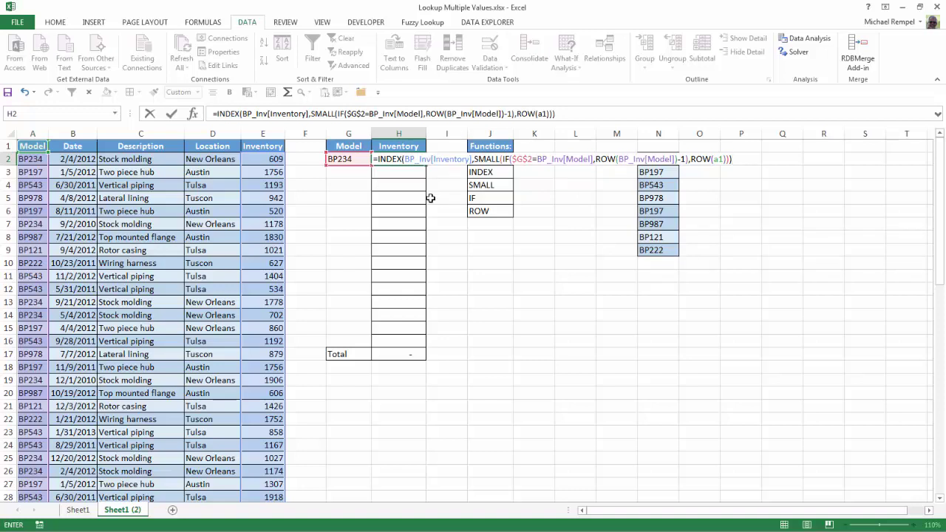
pyautogui.hotkey('ctrl', 'shift', 'Return')
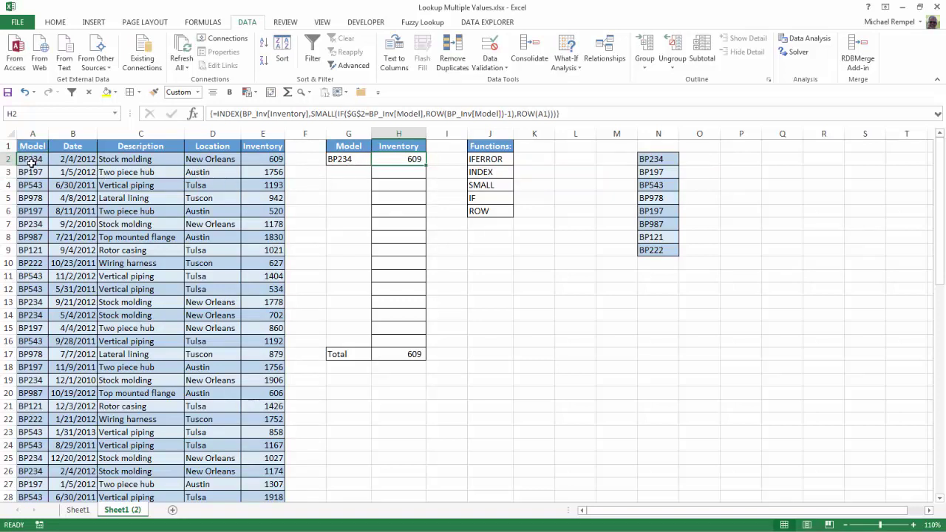
# Step: Choose BP197 as the model in cell G2 and fill the array formula from H2 down to H16
pyautogui.click(352, 159)
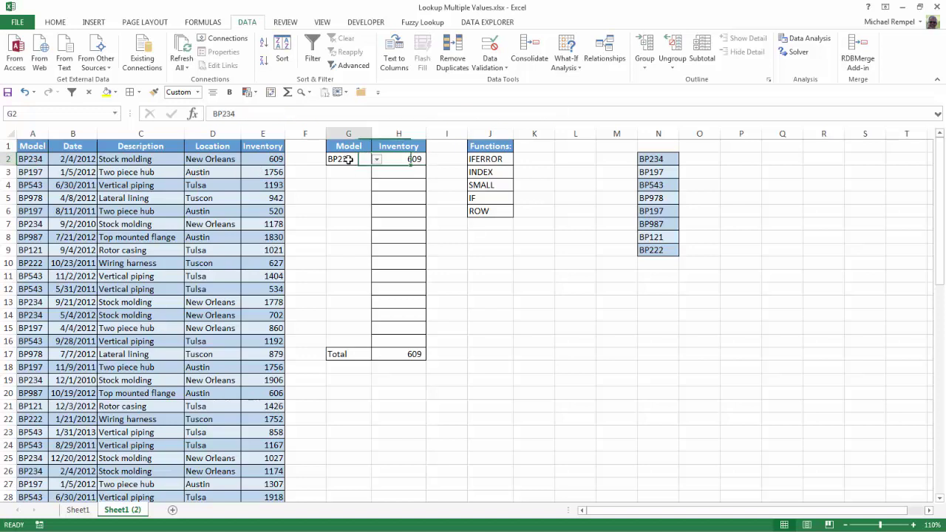
pyautogui.click(376, 159)
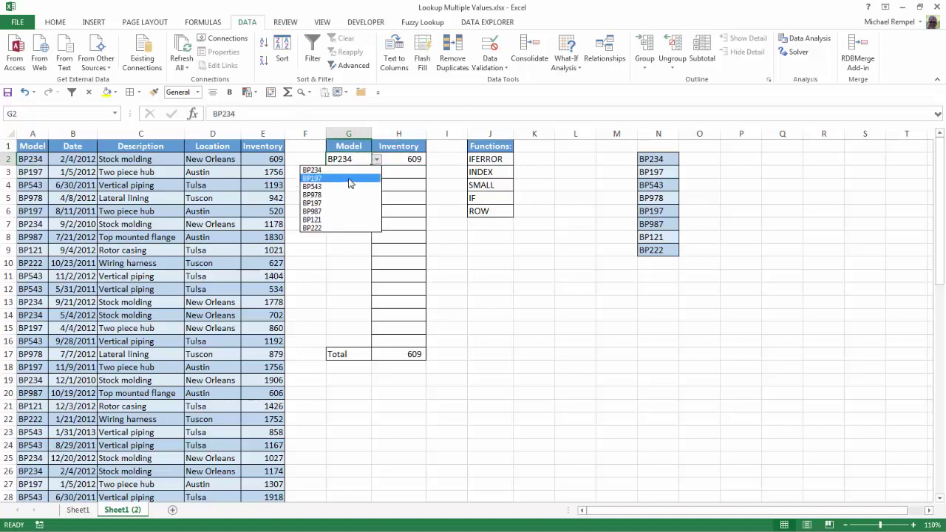
pyautogui.click(349, 179)
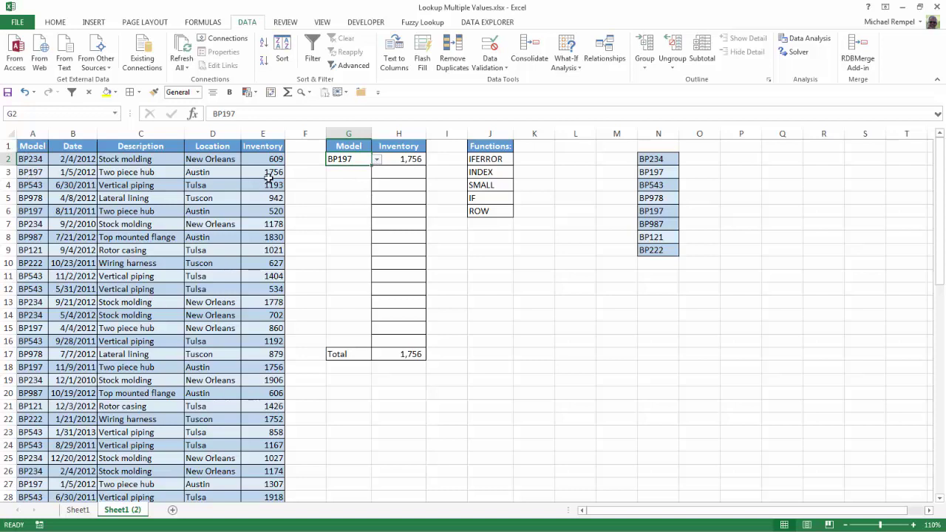
pyautogui.click(413, 160)
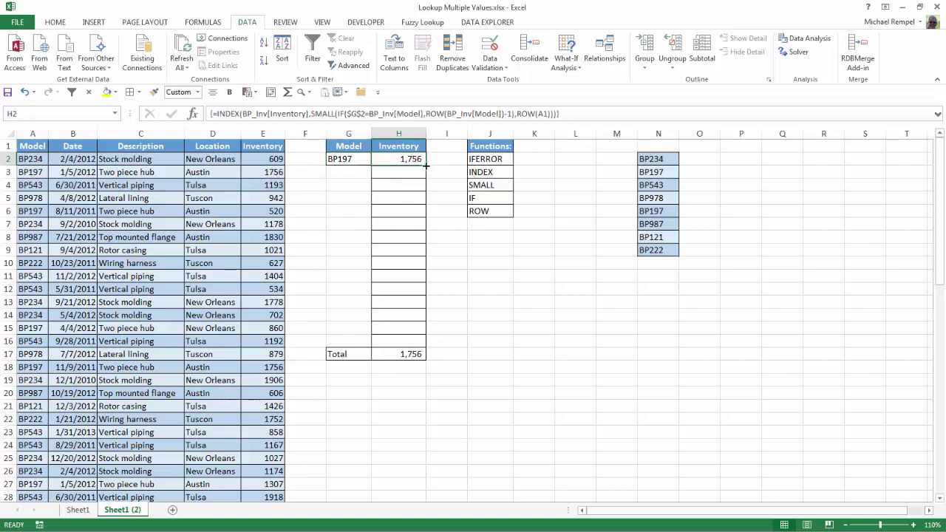
pyautogui.moveTo(426, 165); pyautogui.dragTo(431, 342)
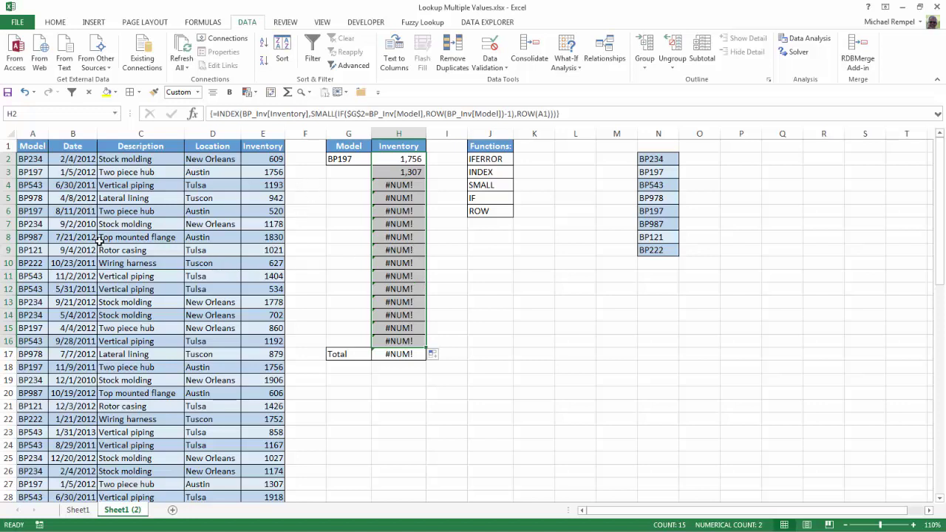
# Step: Wrap the H2 formula in IFERROR with "" as the value if error and re-enter it as an array formula
pyautogui.click(400, 157)
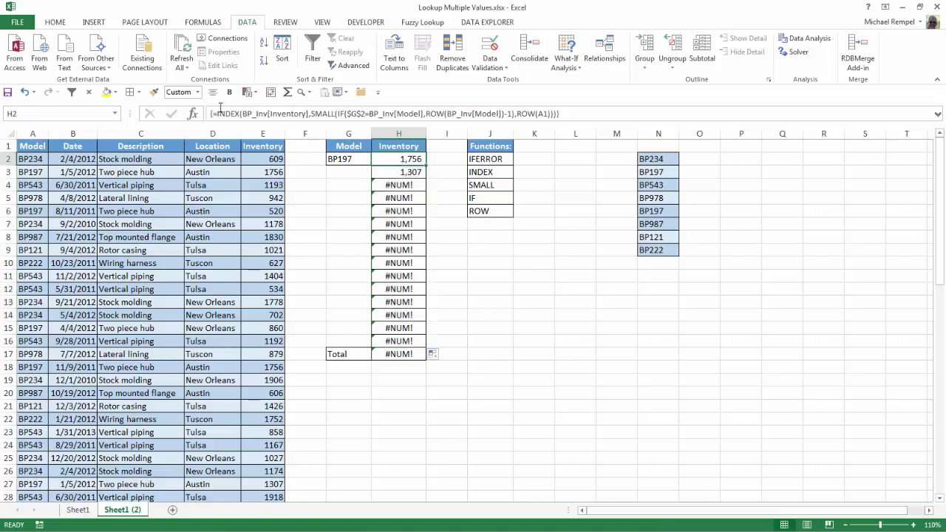
pyautogui.click(216, 113)
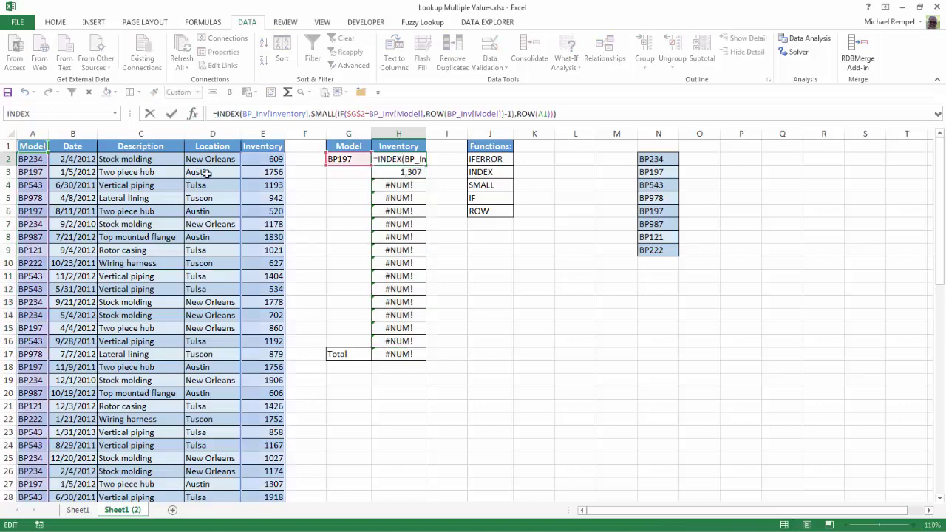
pyautogui.write('IFERROR(')
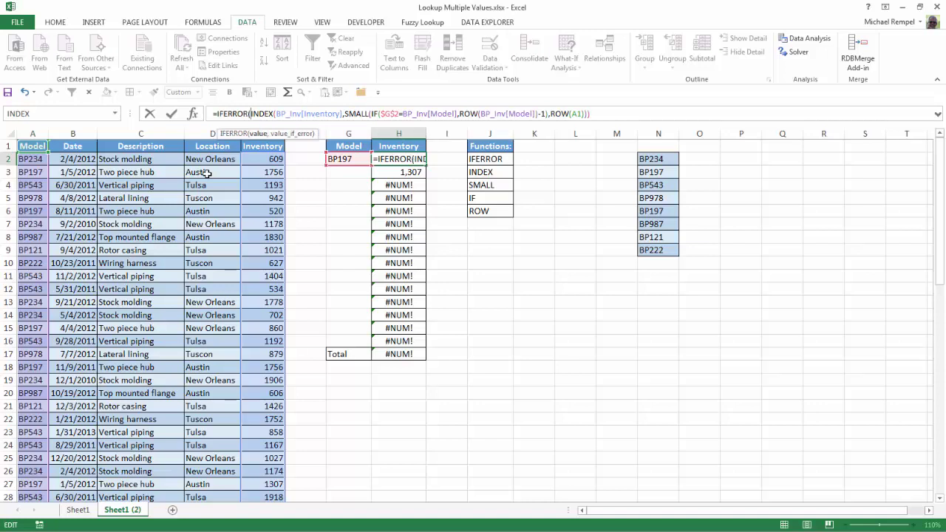
pyautogui.click(602, 110)
pyautogui.write(',"")')
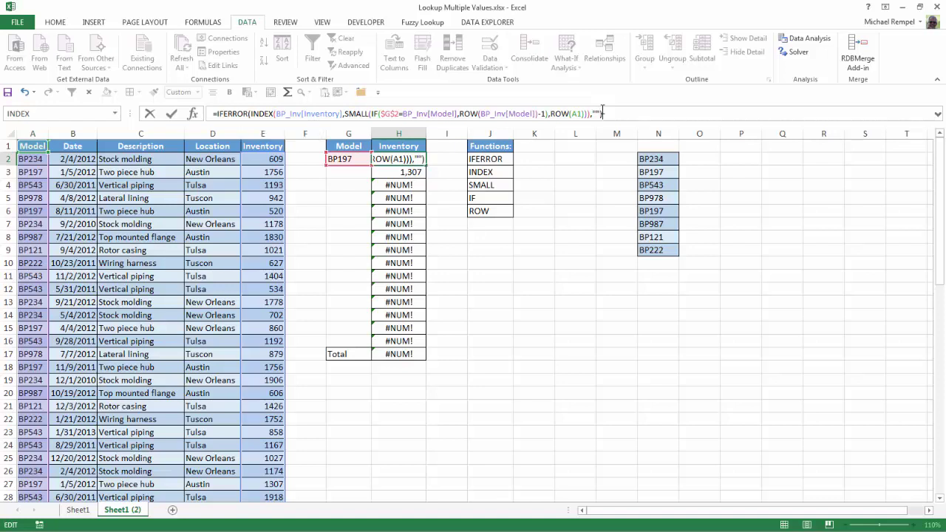
pyautogui.hotkey('ctrl', 'shift', 'Return')
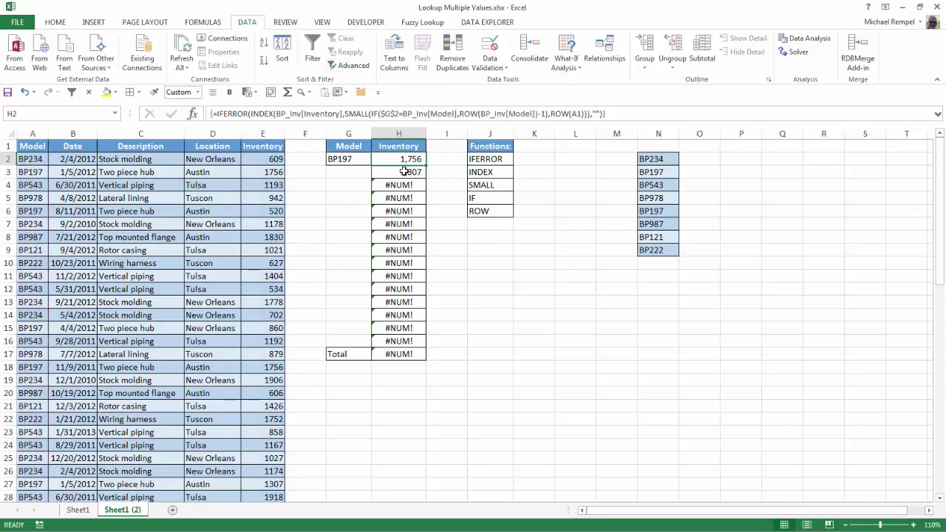
# Step: Fill the array formula from H2 down to H16 and choose the second BP197 entry in cell G2's drop-down
pyautogui.moveTo(426, 165); pyautogui.dragTo(425, 345)
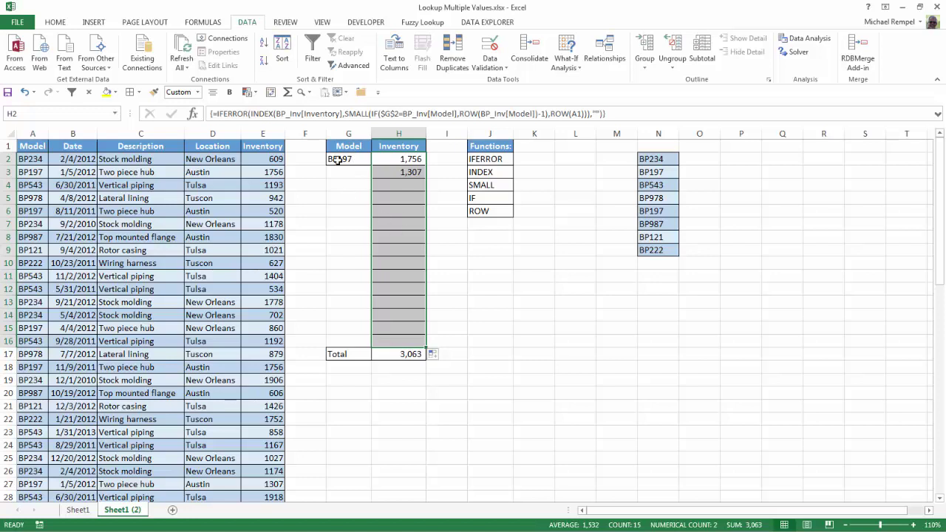
pyautogui.click(337, 160)
pyautogui.click(376, 160)
pyautogui.click(353, 207)
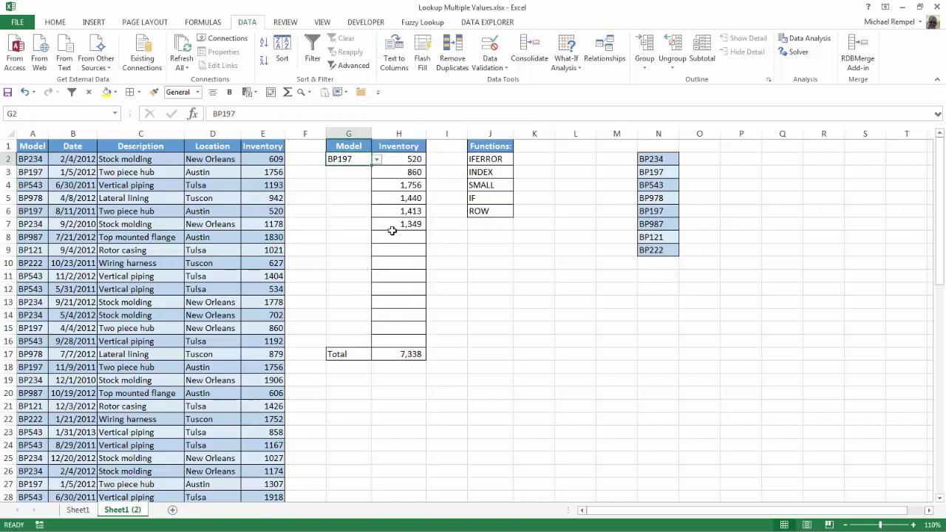
# Step: Test the lookup by choosing BP987, BP222, BP234 and the second BP197 entry in turn in cell G2
pyautogui.click(377, 161)
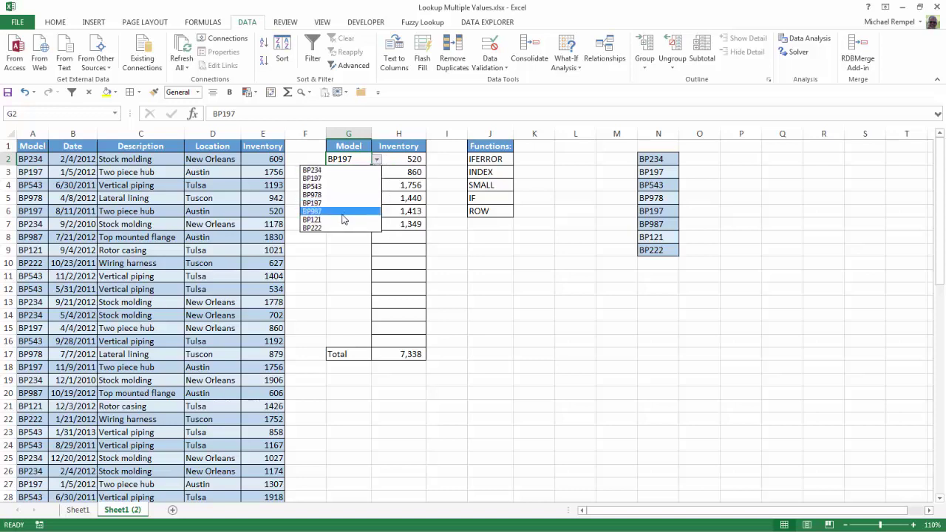
pyautogui.click(344, 219)
pyautogui.click(376, 161)
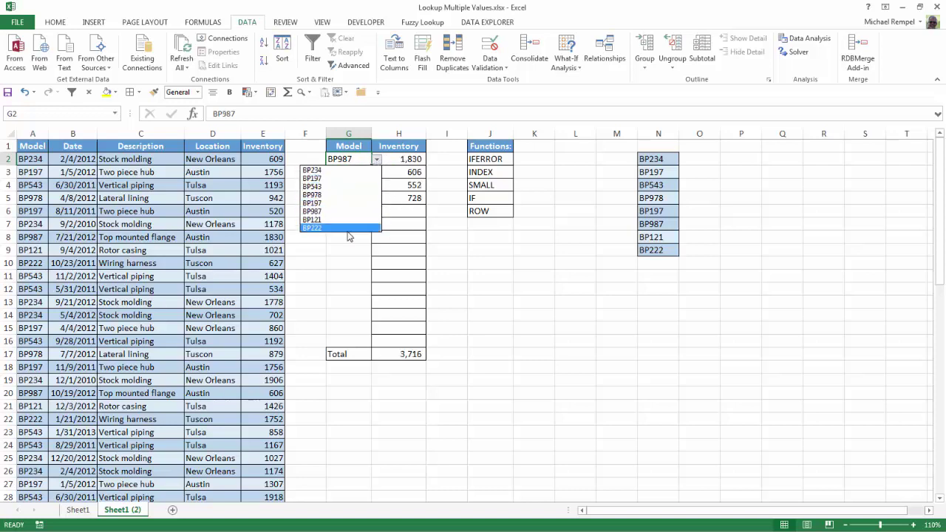
pyautogui.click(348, 227)
pyautogui.click(376, 161)
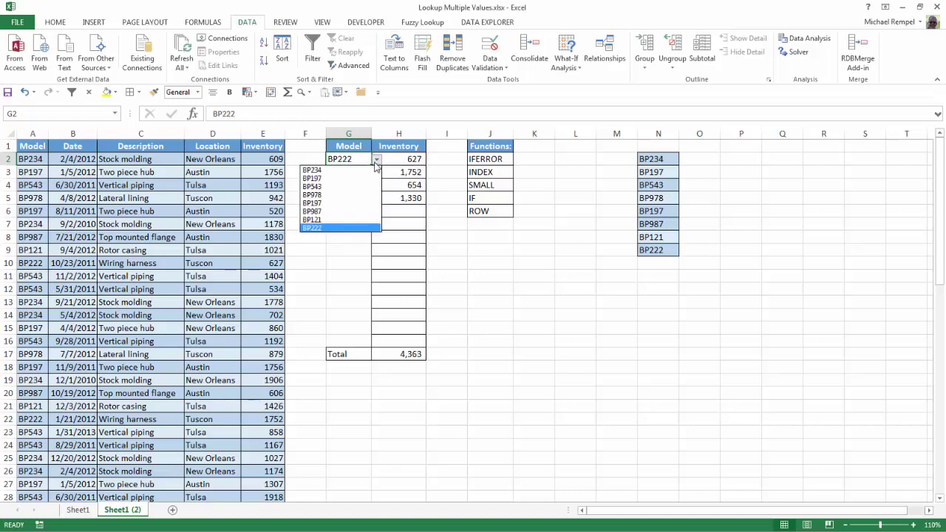
pyautogui.click(365, 171)
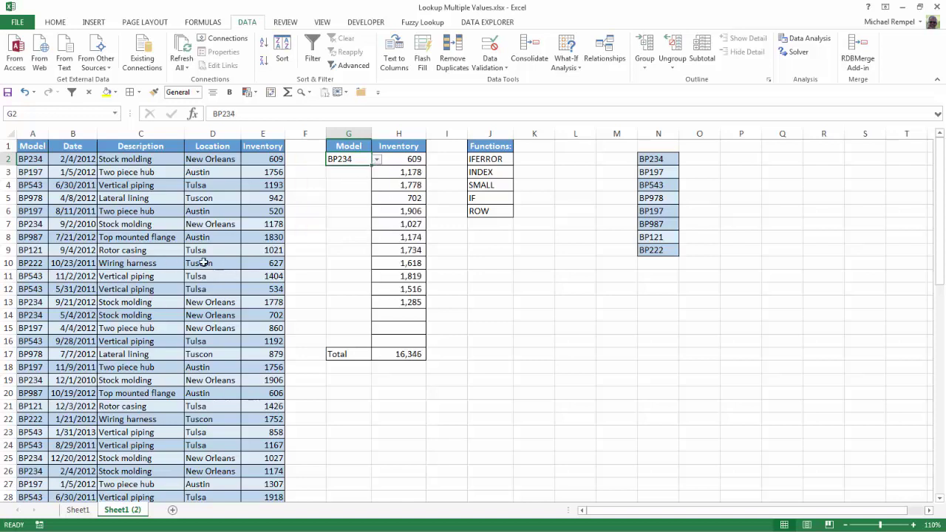
pyautogui.click(377, 160)
pyautogui.click(349, 201)
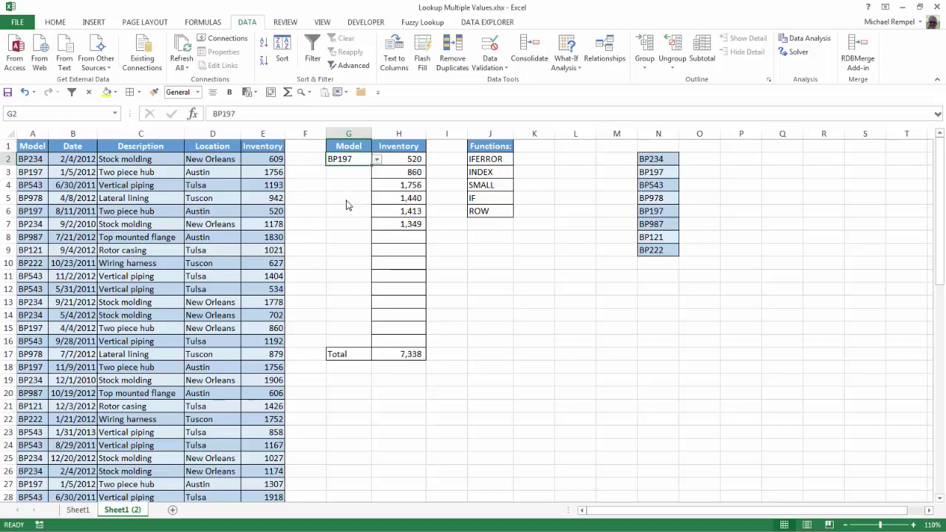
# Step: Examine the array and row_num arguments of INDEX and the array and k arguments of SMALL in H2, and re-enter the array formula
pyautogui.click(415, 158)
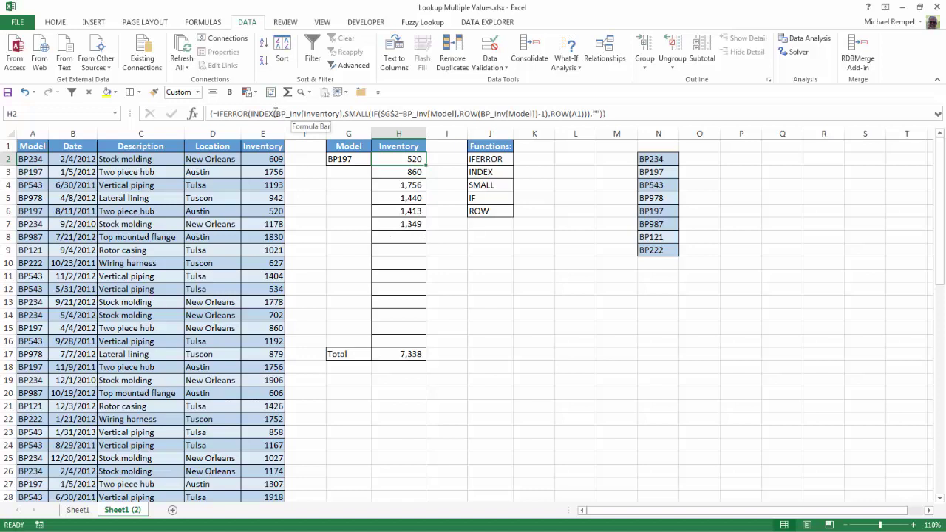
pyautogui.click(276, 113)
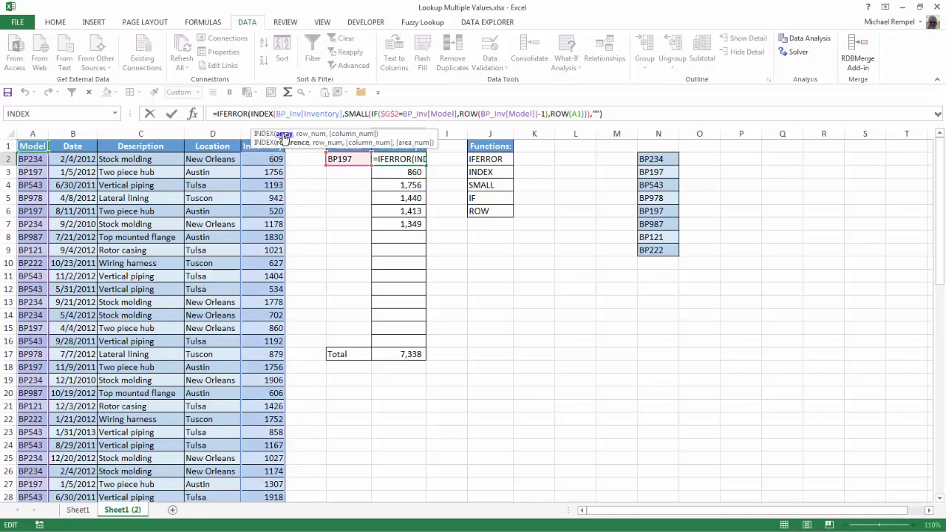
pyautogui.doubleClick(278, 114)
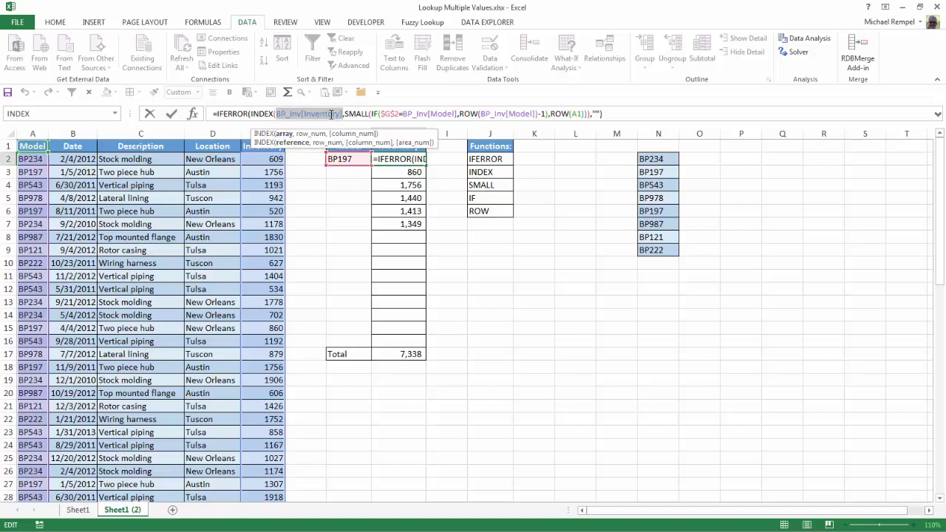
pyautogui.click(316, 136)
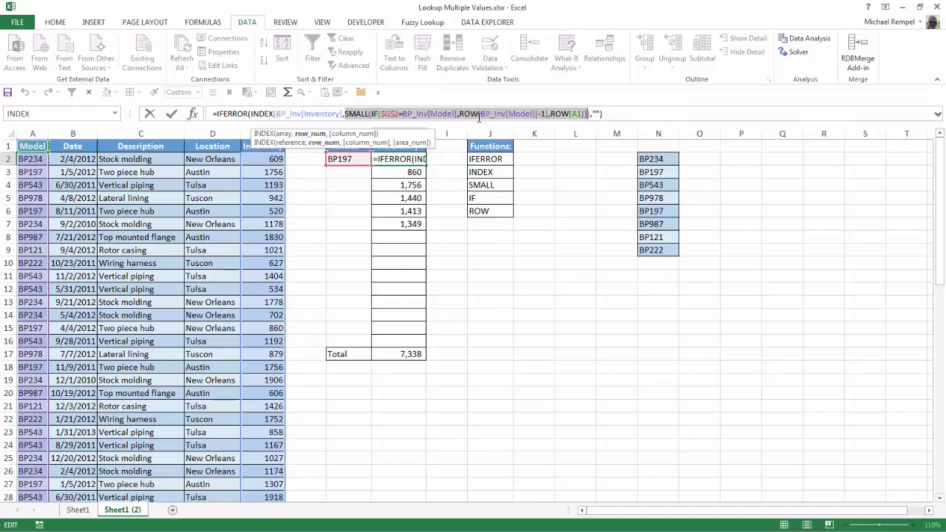
pyautogui.click(373, 113)
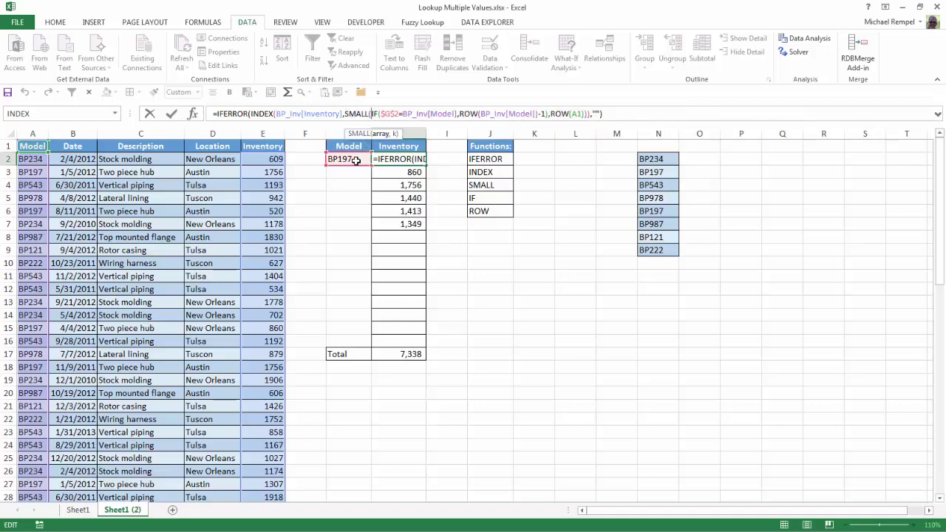
pyautogui.click(380, 135)
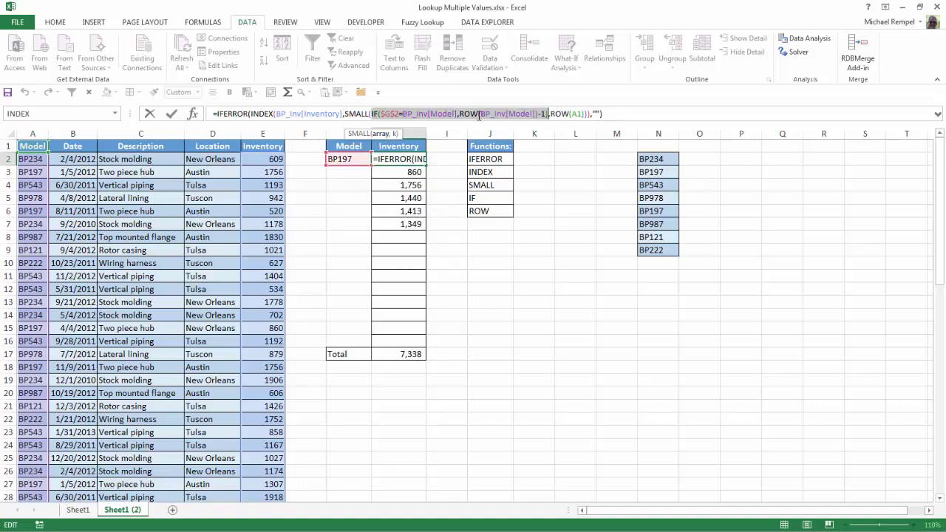
pyautogui.click(395, 134)
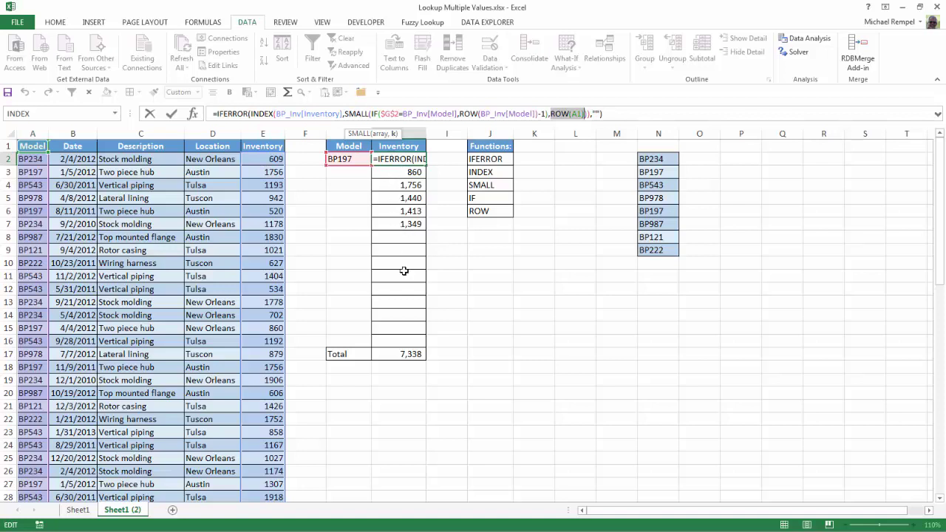
pyautogui.click(617, 115)
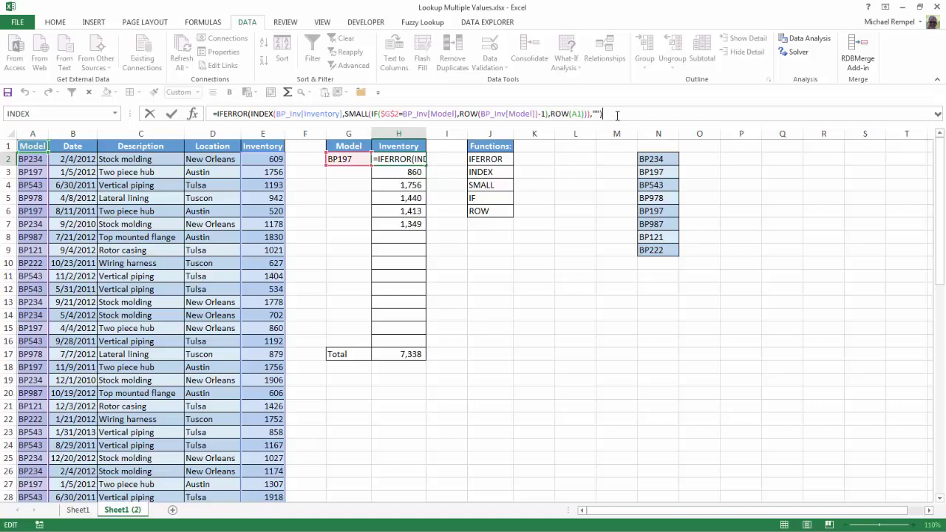
pyautogui.hotkey('ctrl', 'shift', 'Return')
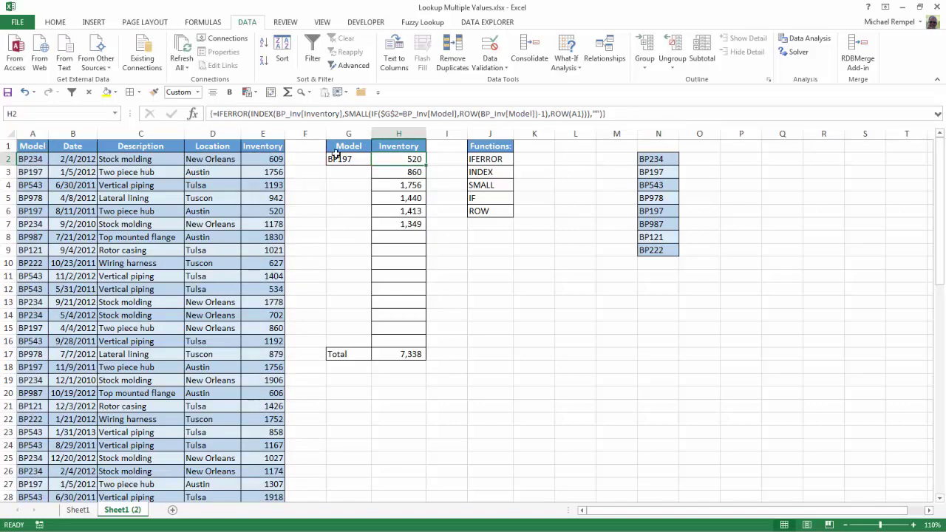